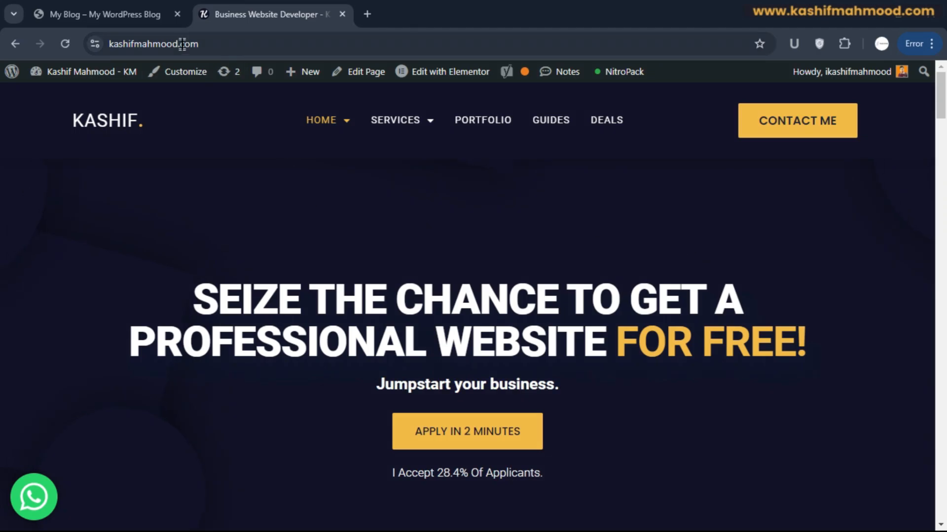
Open the site's Additional CSS in the theme customizer and examine the existing custom code
left_click(183, 74)
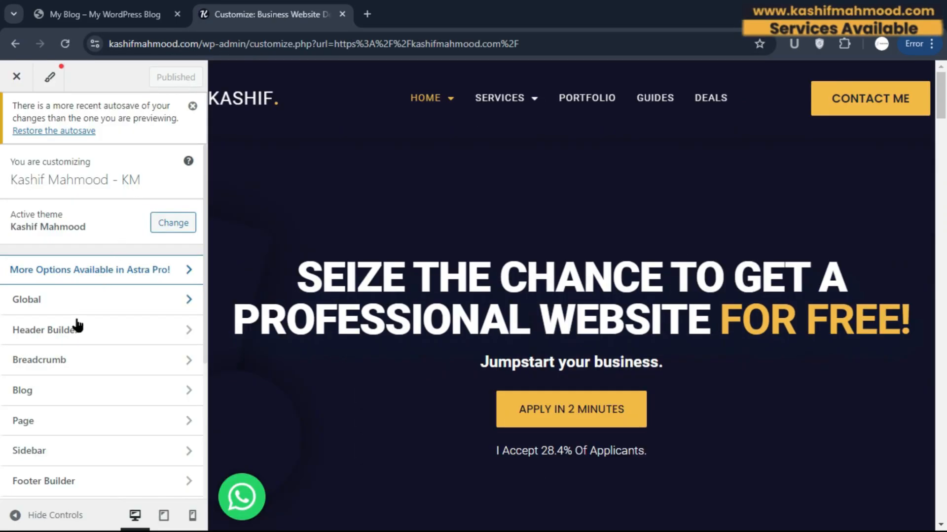
scroll(73, 352, "down", 4)
left_click(66, 486)
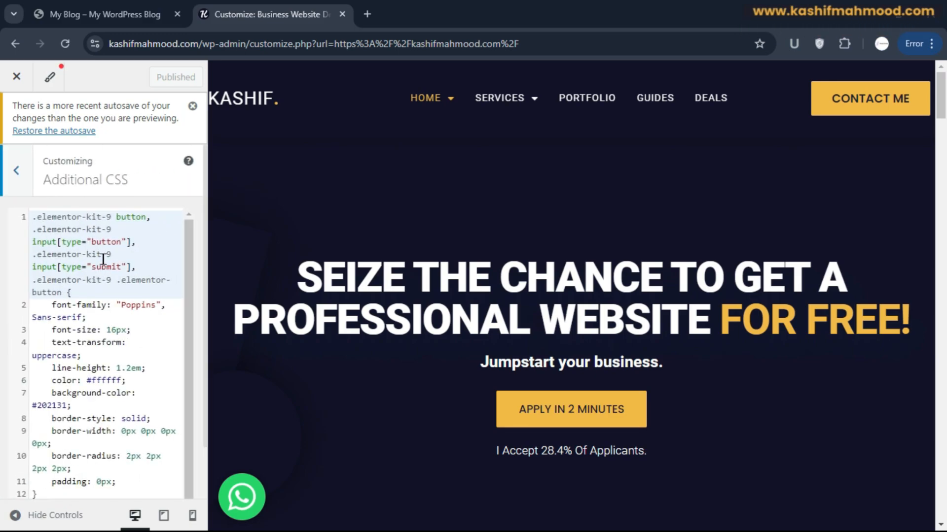
left_click(118, 260)
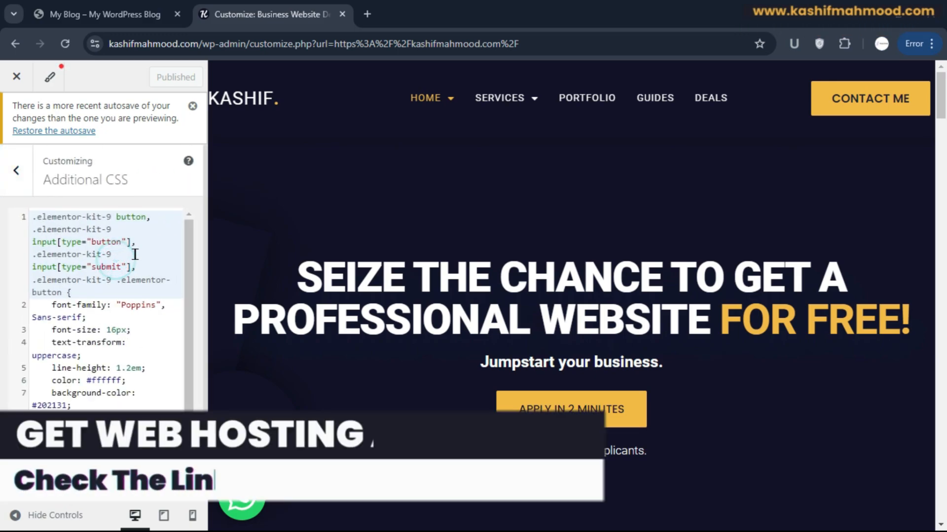
left_click(135, 254)
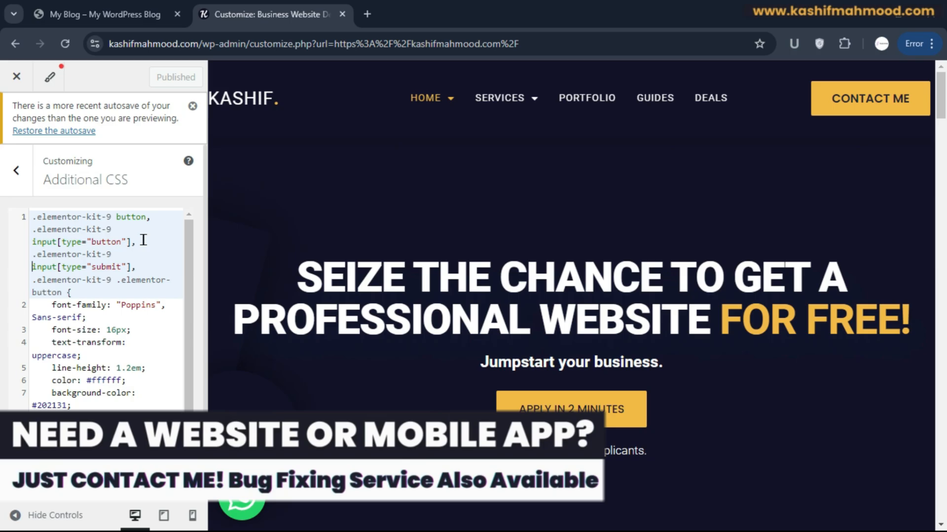
left_click(143, 241)
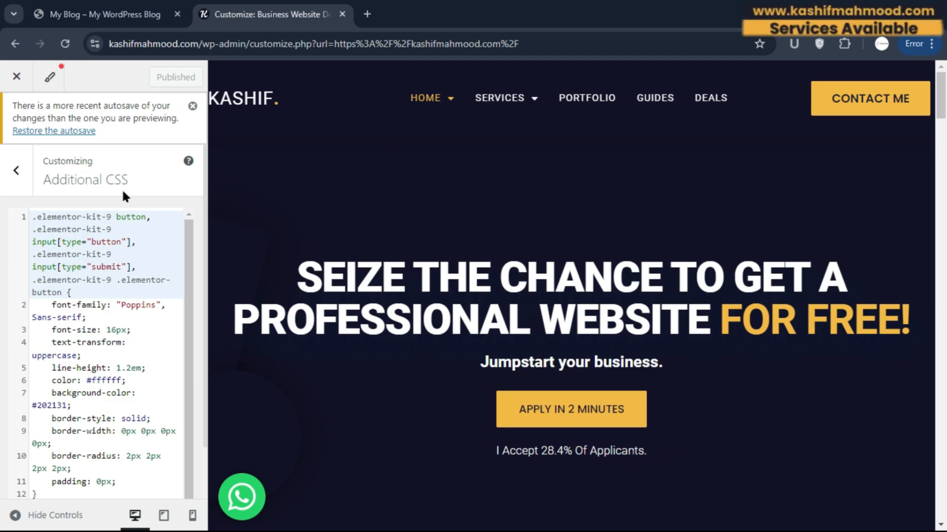
Switch to the My Blog site and open its WordPress admin dashboard
left_click(88, 7)
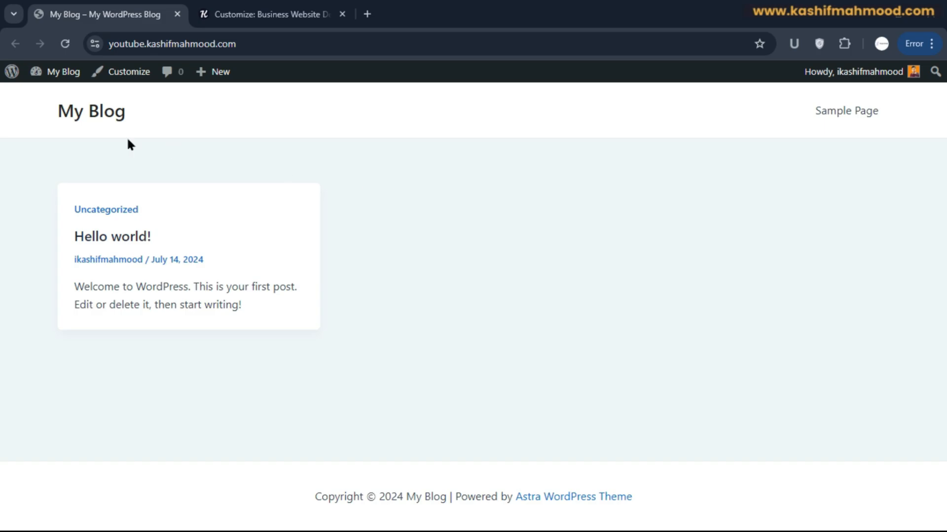
mouse_move(60, 71)
left_click(52, 93)
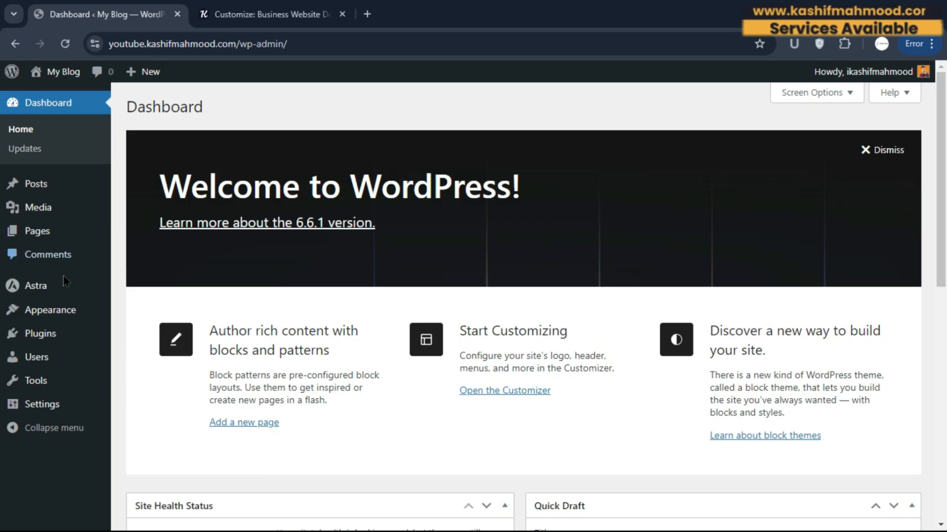
Search for "child theme" among the new plugins available to add
mouse_move(52, 338)
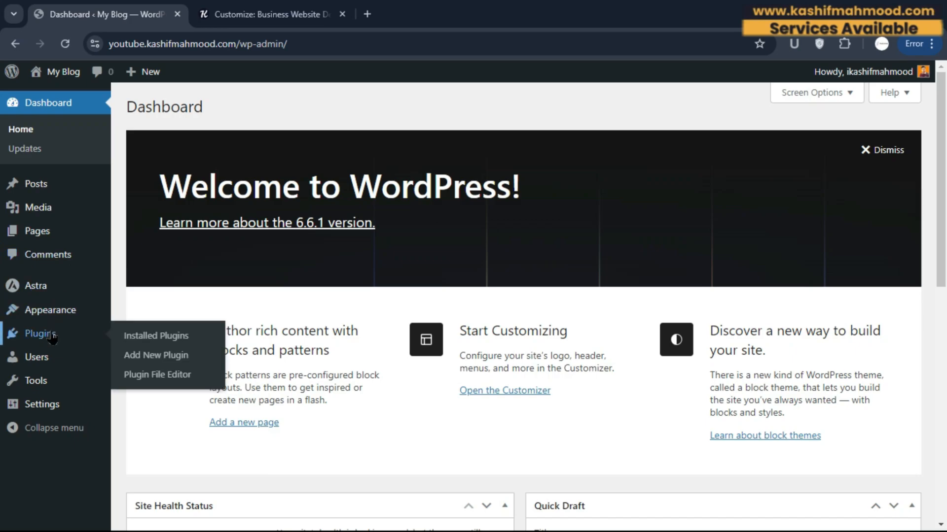
left_click(142, 356)
left_click(705, 148)
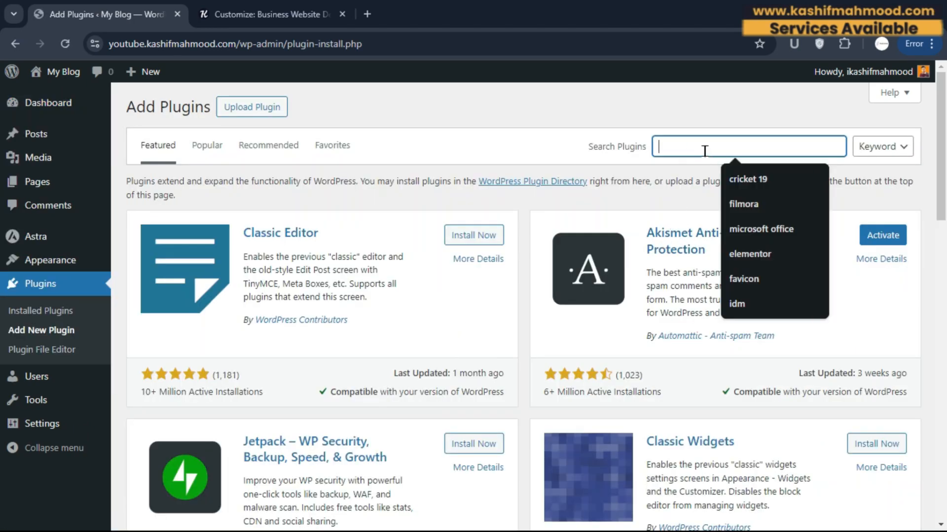
type("child t")
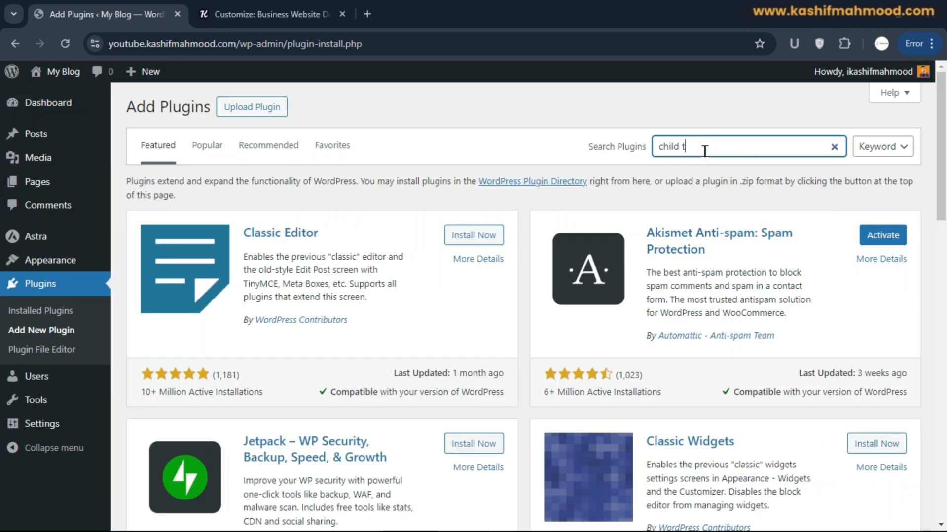
type("heme")
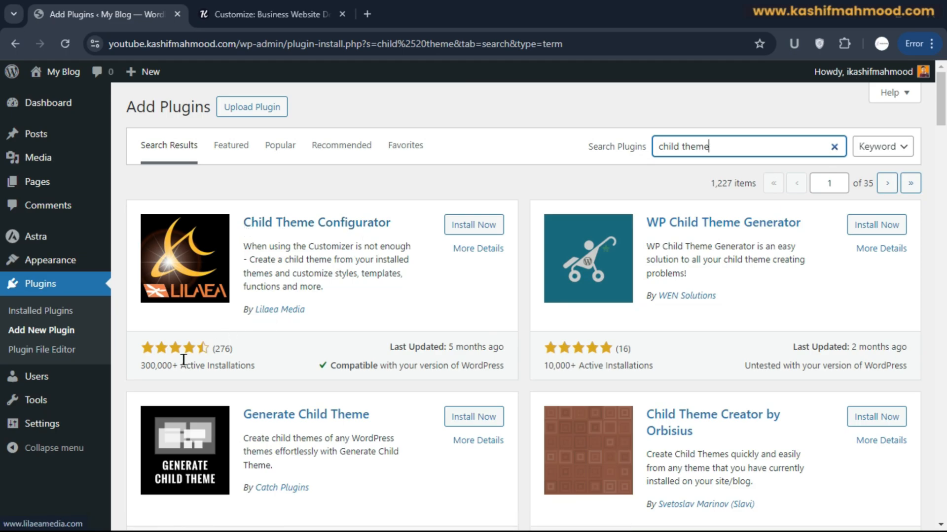
Install and activate the Child Theme Configurator plugin by Lilaea Media
left_click_drag(138, 366, 255, 365)
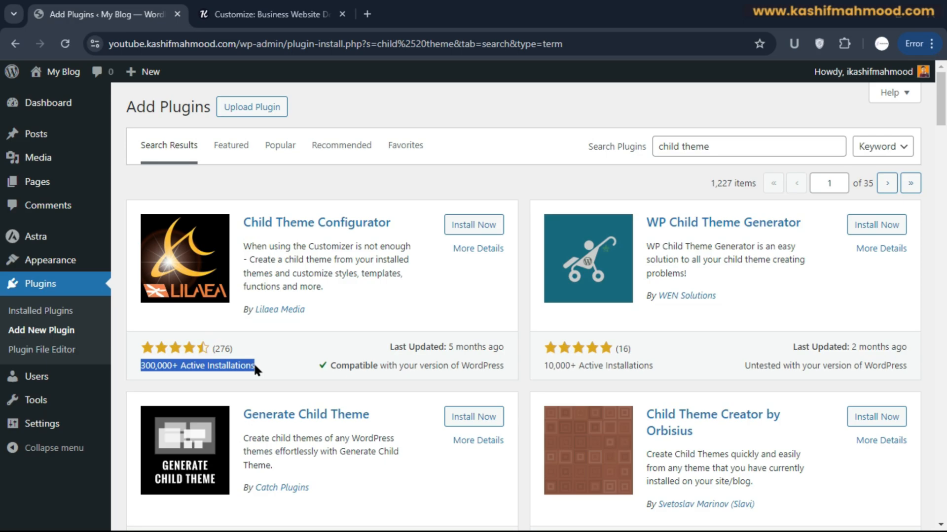
left_click(263, 363)
left_click(480, 230)
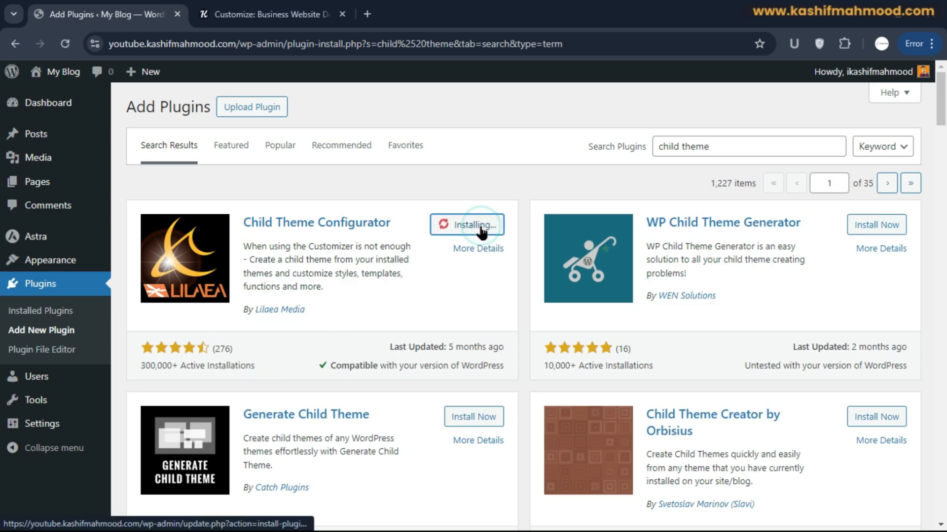
left_click(480, 228)
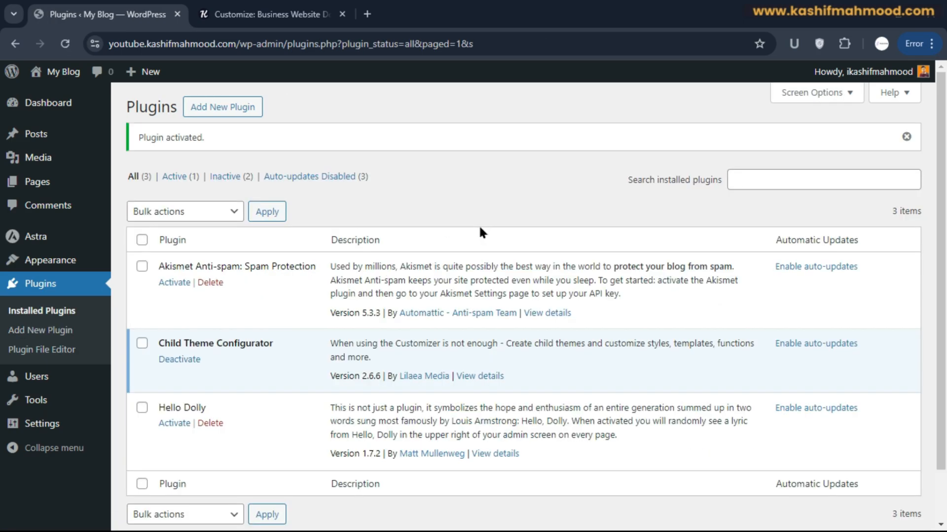
Look over the installed themes and open the Child Themes tool
mouse_move(54, 260)
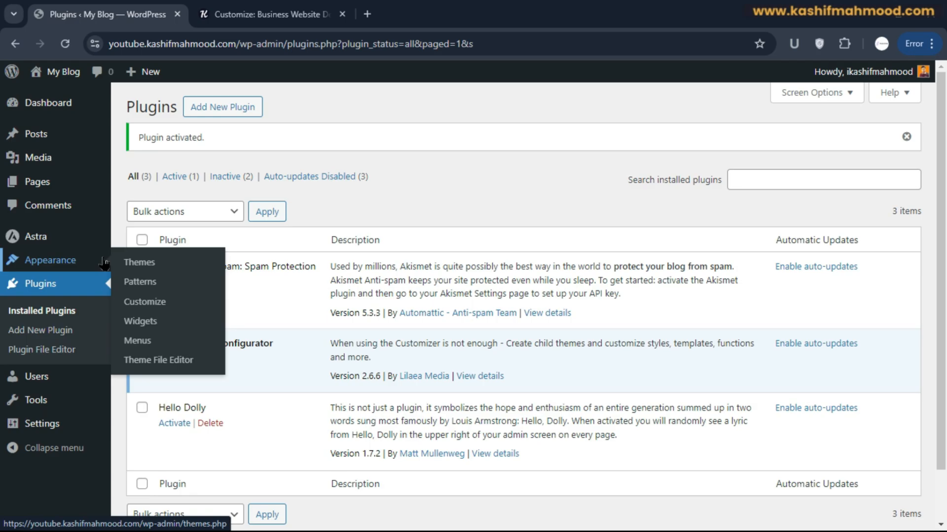
left_click(143, 256)
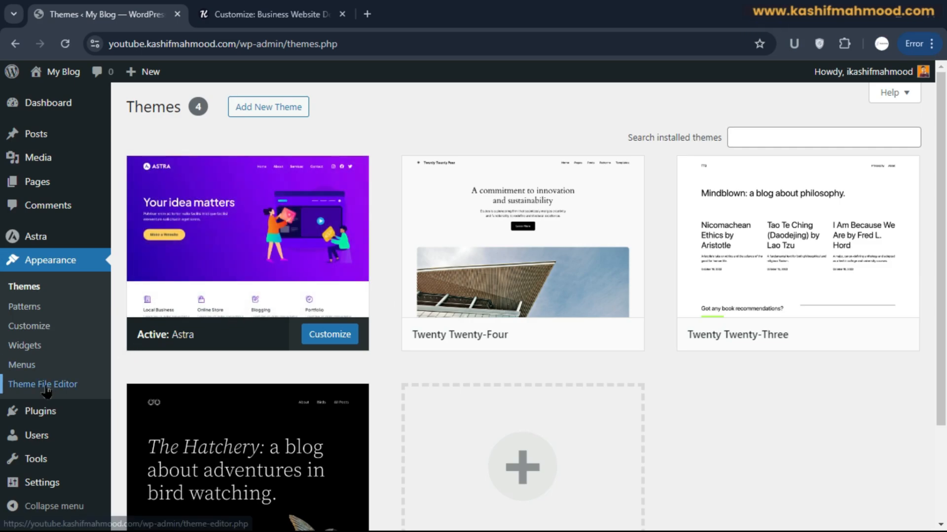
mouse_move(41, 460)
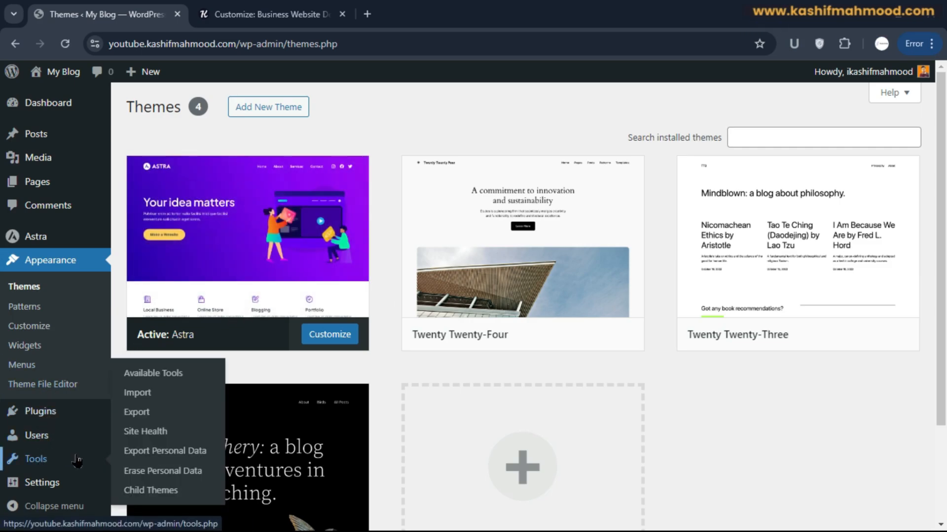
left_click(150, 491)
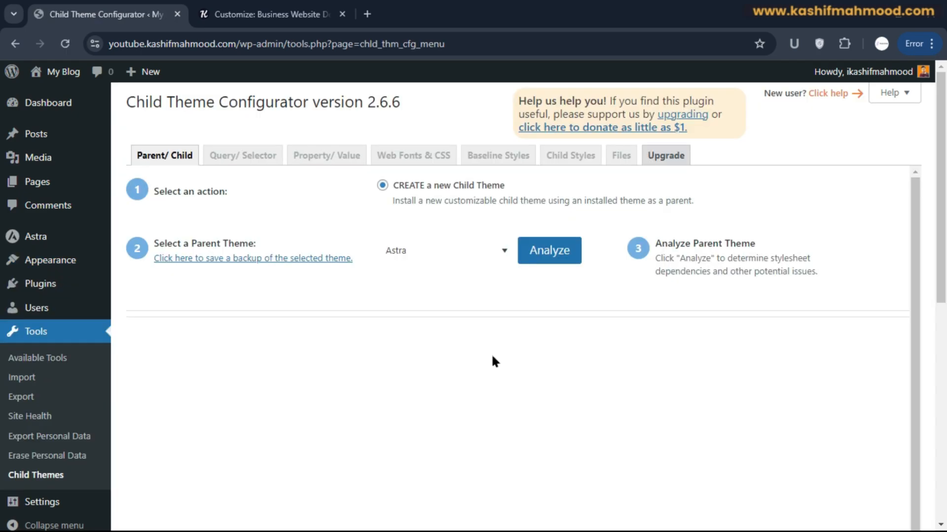
Analyze Astra as the parent theme for a new child theme
left_click(439, 251)
left_click(432, 250)
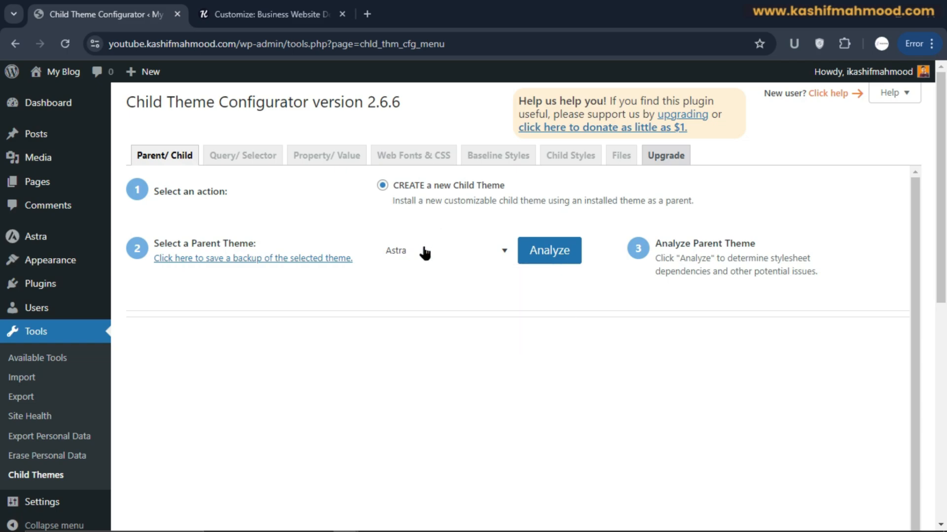
left_click(544, 252)
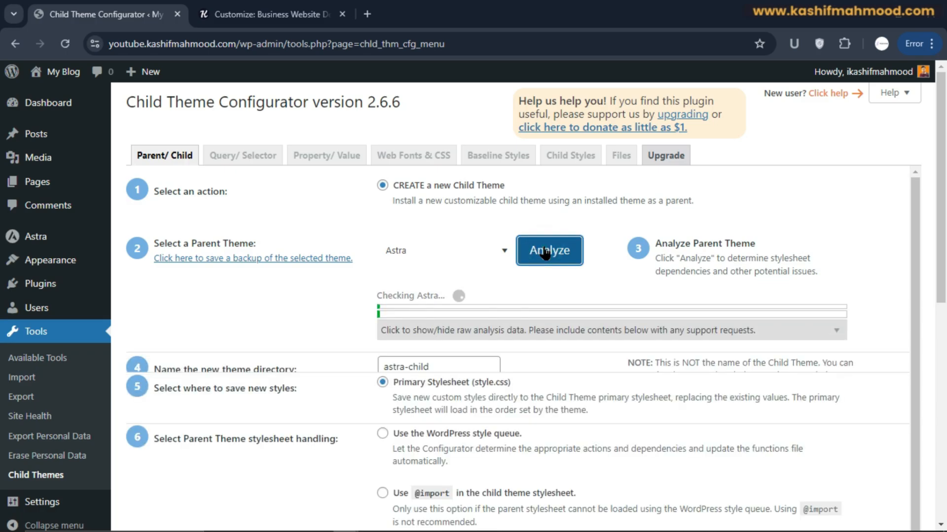
left_click_drag(407, 309, 617, 306)
left_click(331, 318)
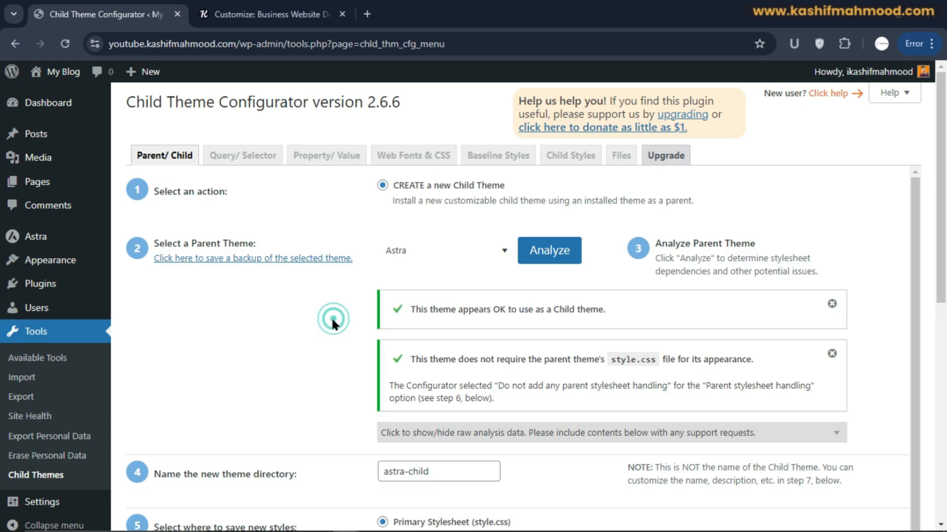
Review the directory and style-saving options, and set the parent theme stylesheet handling to "Use the WordPress style queue"
scroll(330, 317, "down", 4)
left_click_drag(381, 265, 463, 265)
left_click(323, 264)
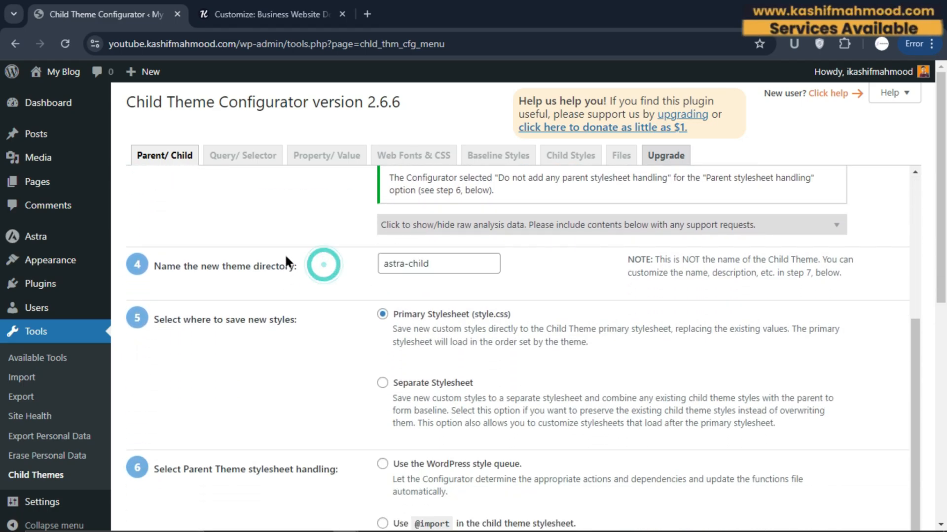
scroll(311, 266, "down", 1)
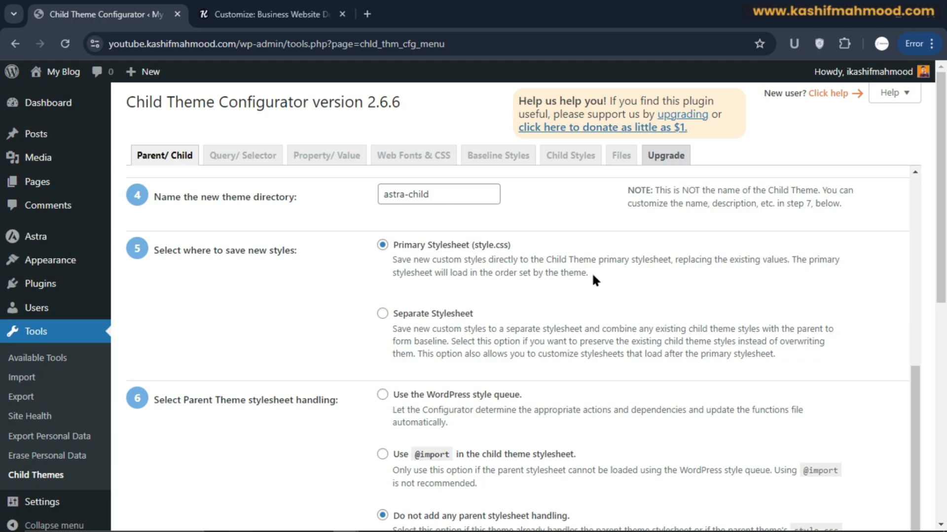
scroll(593, 280, "down", 3)
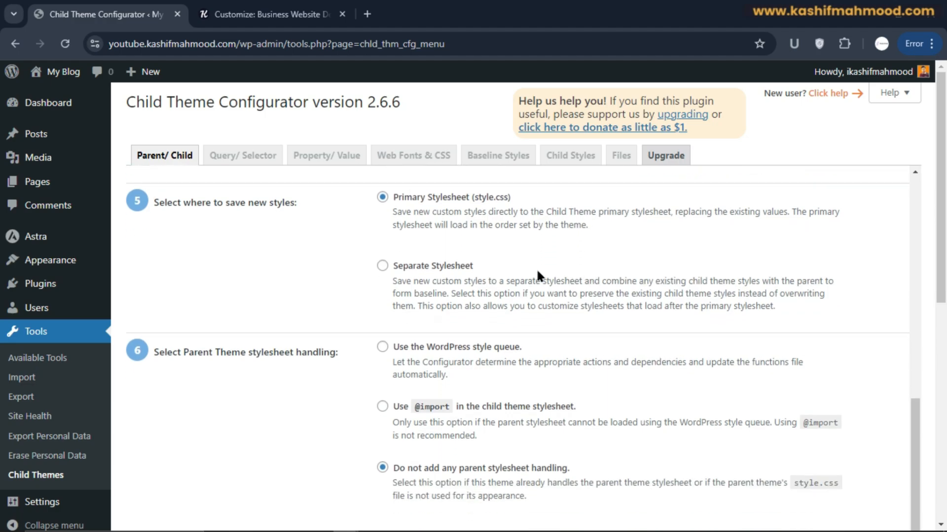
scroll(518, 268, "down", 1)
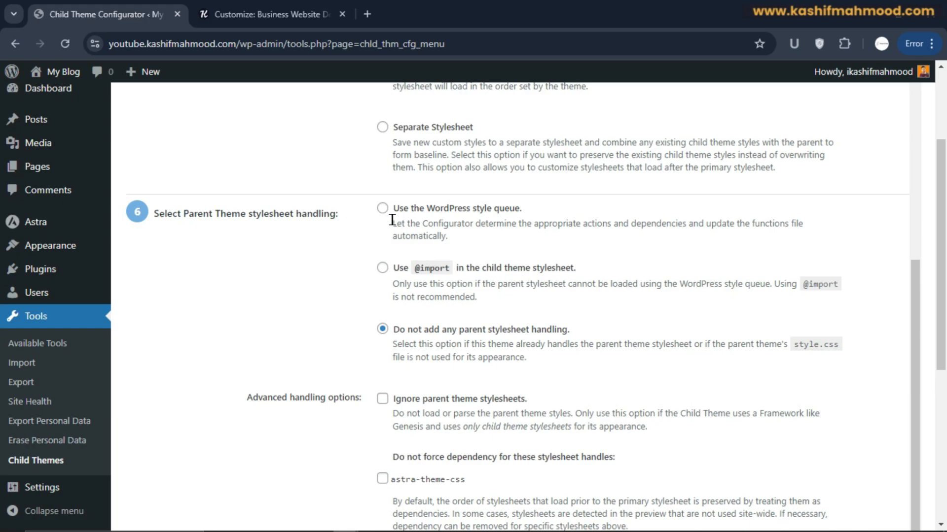
left_click(383, 207)
left_click_drag(394, 210, 531, 210)
left_click(534, 209)
Expand the child theme attributes and replace the child theme name with the developer's full name
scroll(457, 230, "down", 5)
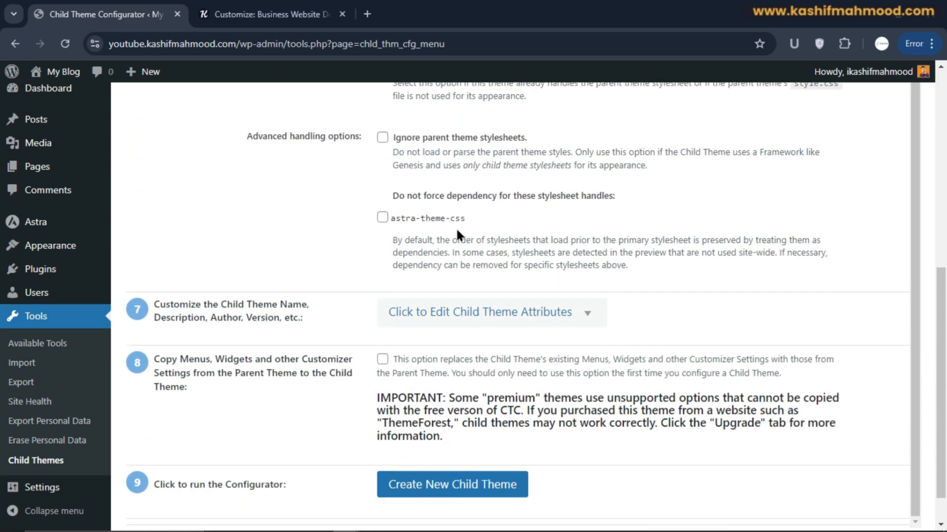
scroll(456, 227, "down", 1)
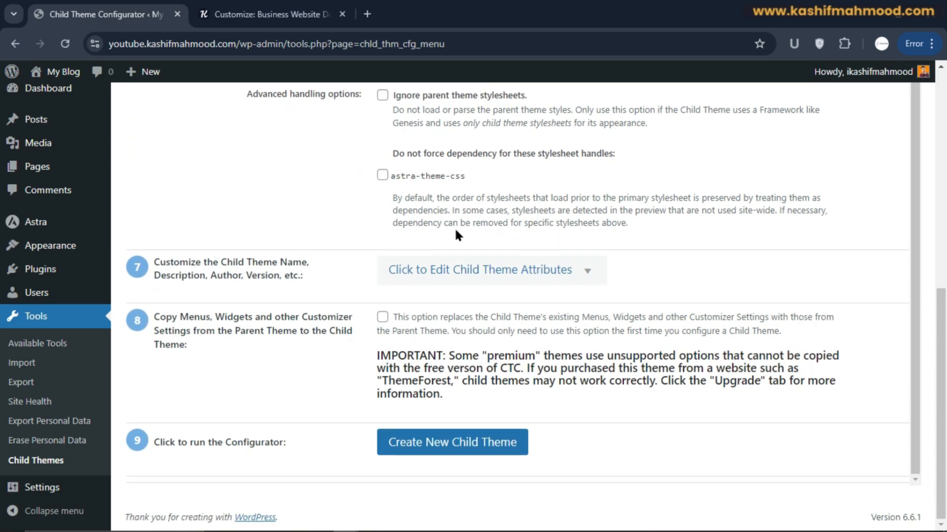
left_click(448, 274)
scroll(446, 266, "down", 1)
left_click(449, 261)
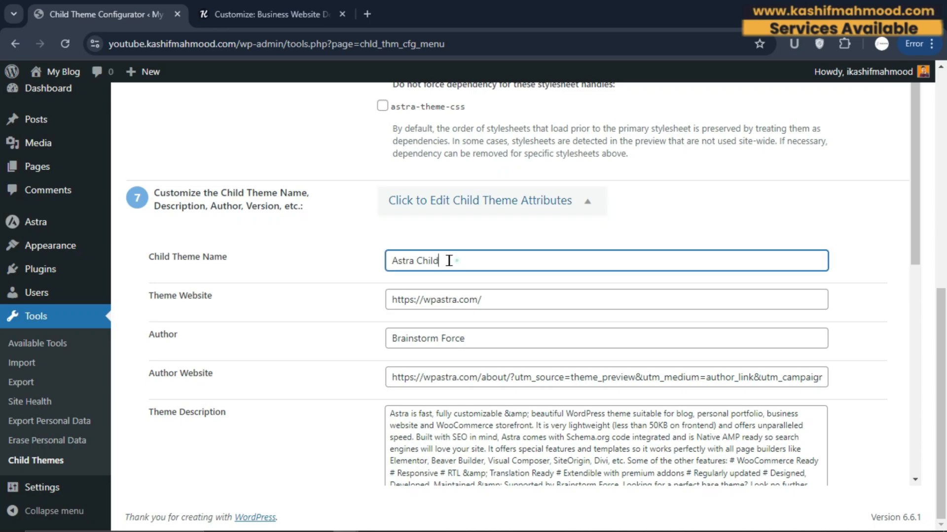
triple_click(449, 261)
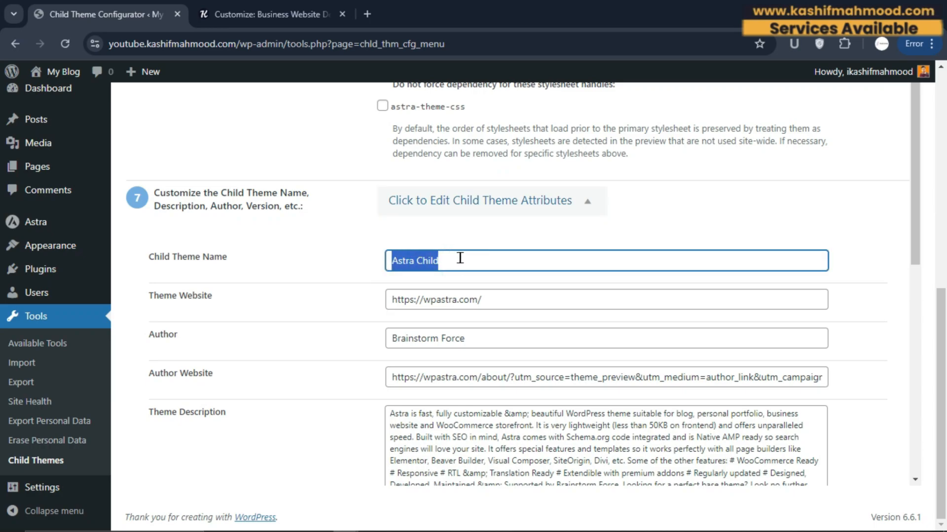
type("Kas")
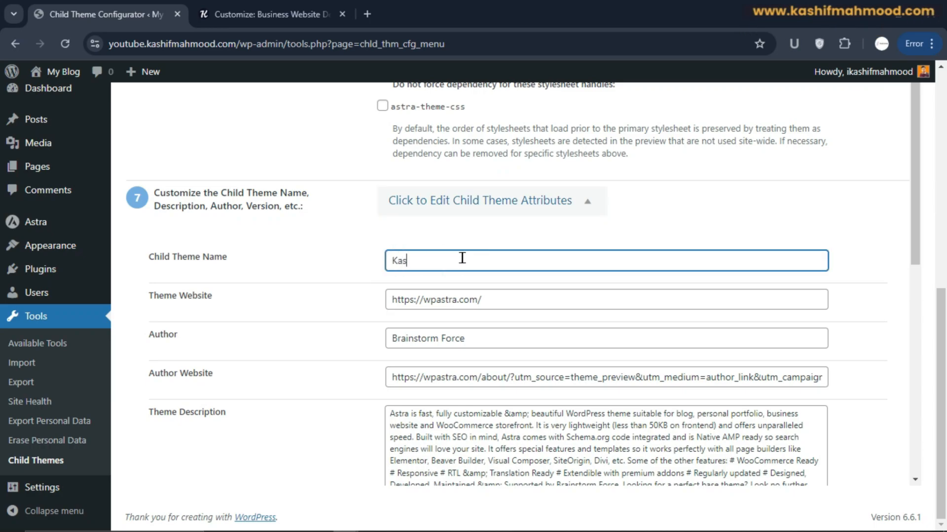
type("hif Mahmood")
left_click(465, 298)
scroll(465, 297, "down", 1)
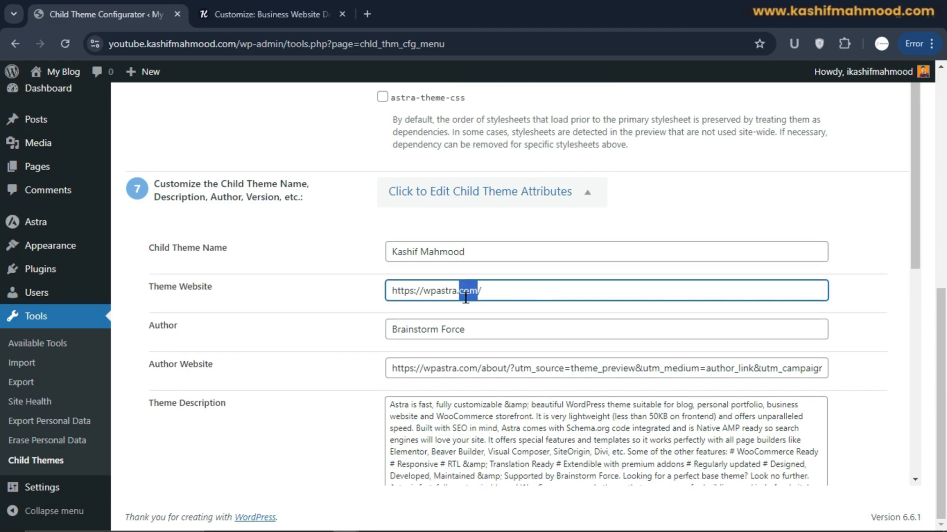
left_click_drag(482, 231, 477, 231)
triple_click(478, 231)
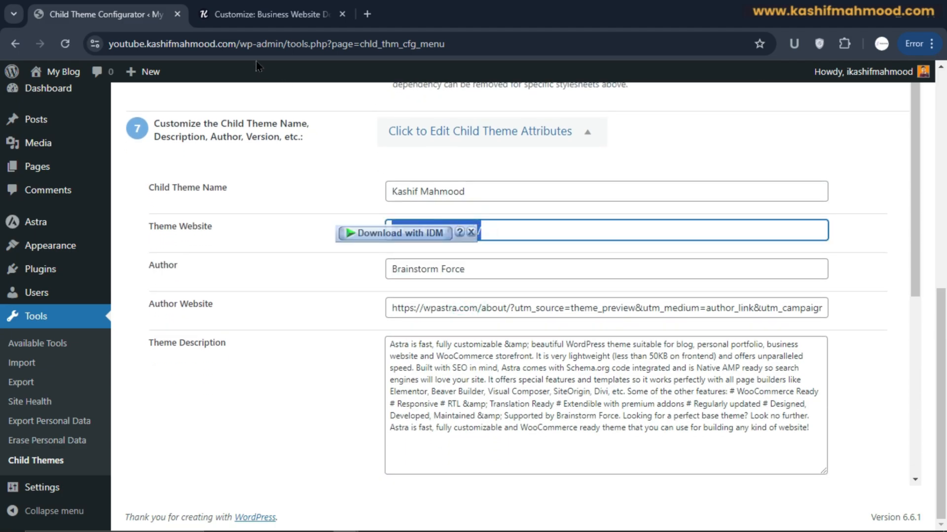
left_click(473, 230)
left_click(492, 230)
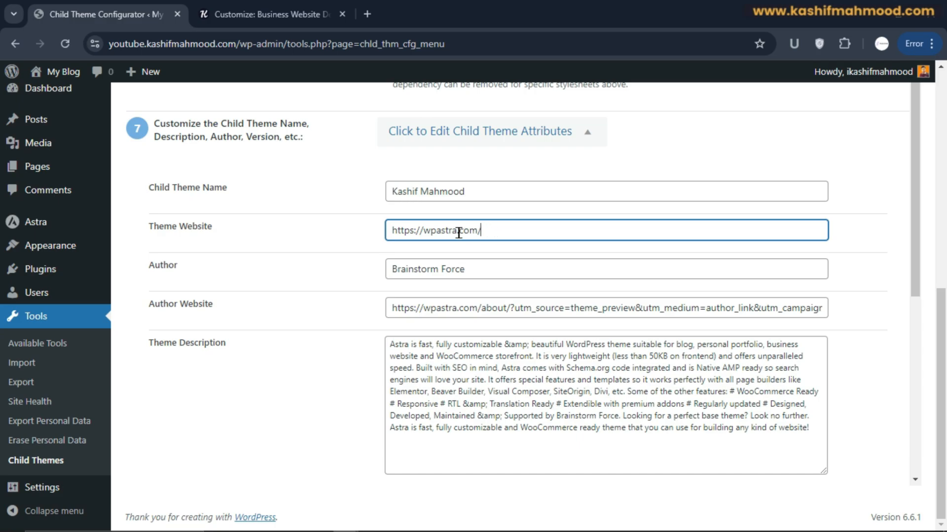
left_click(522, 233)
left_click_drag(147, 44, 236, 45)
key("ctrl+c")
triple_click(434, 230)
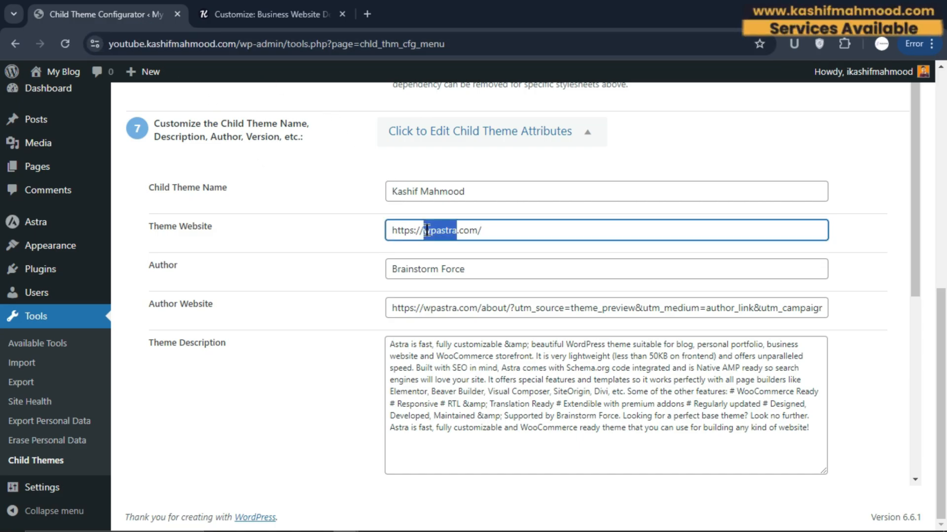
key("ctrl+v")
left_click(392, 230)
type("https:")
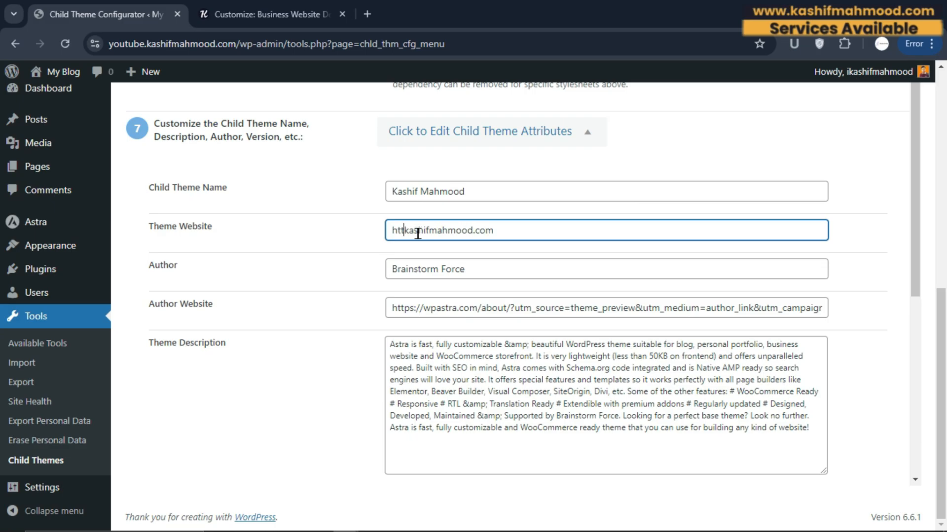
type("//")
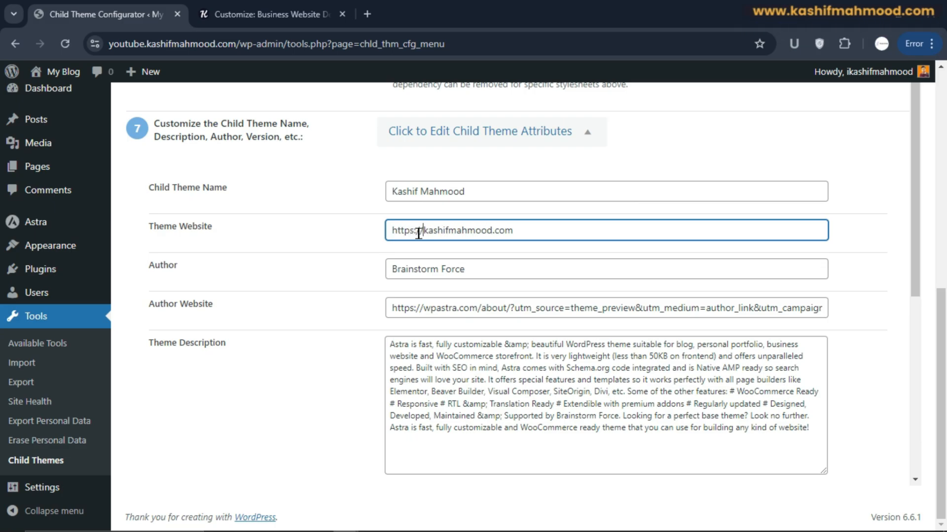
Set the author to the same full name as the child theme, and the author website to the same address as the theme website
triple_click(476, 192)
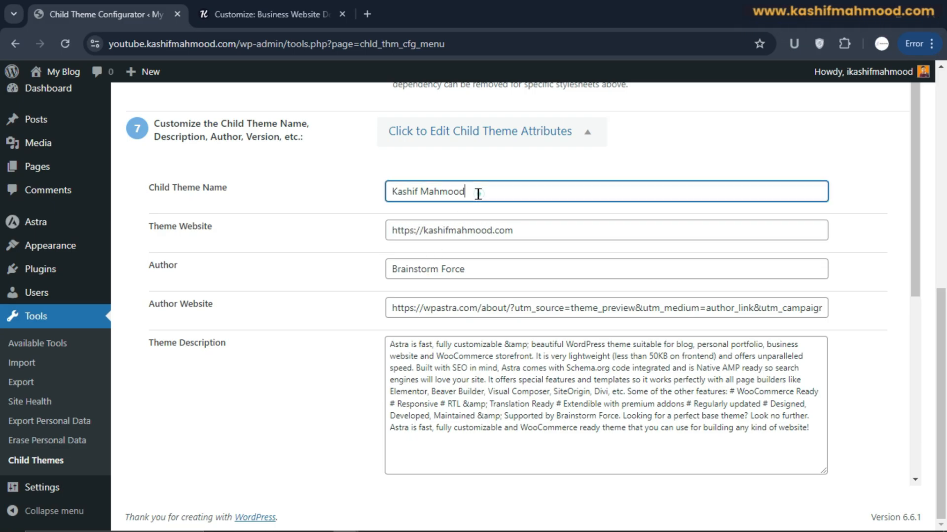
left_click(439, 267)
triple_click(438, 267)
key("ctrl+v")
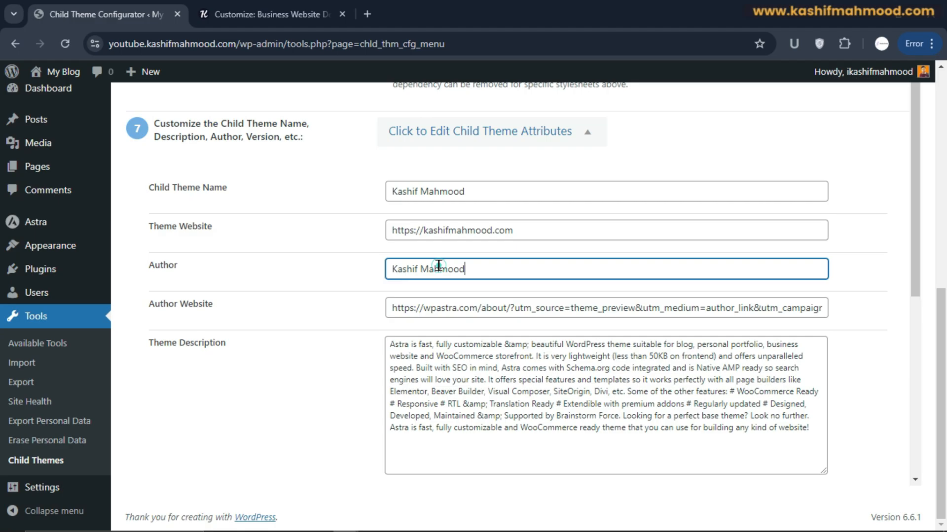
triple_click(471, 231)
left_click(466, 314)
key("ctrl+a")
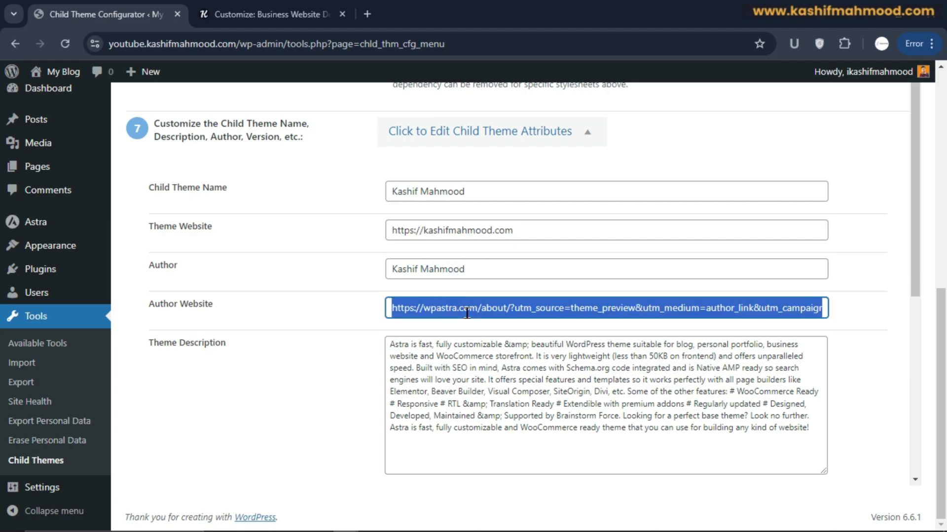
key("ctrl+v")
Replace the theme description with "A child theme" and clear all the theme tags
triple_click(471, 380)
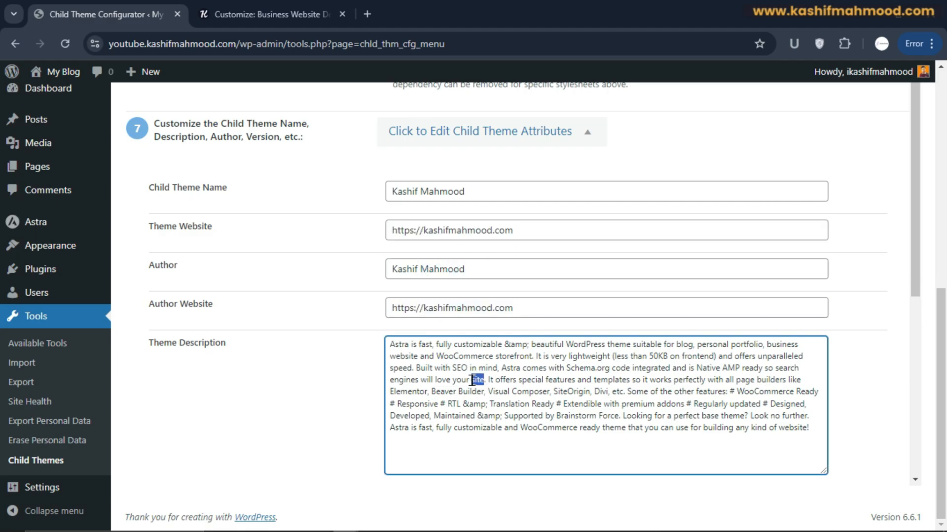
type("A child theme")
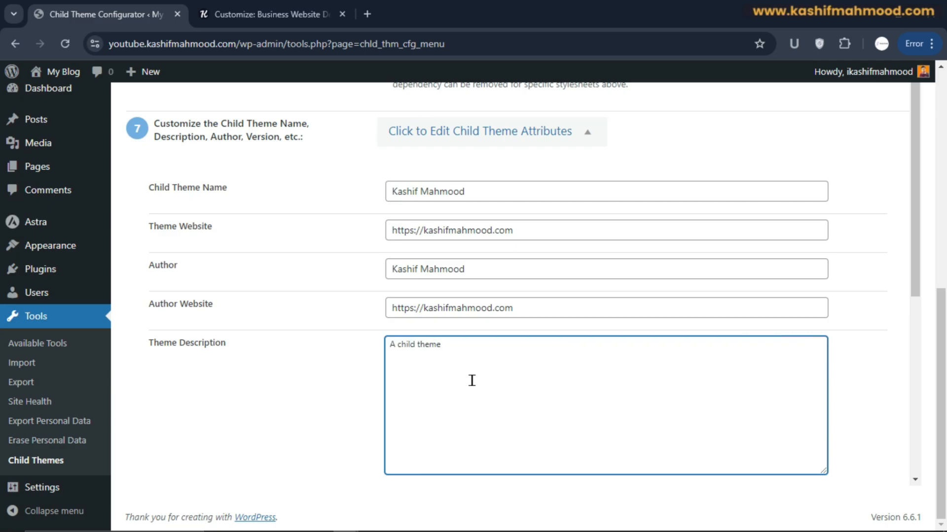
left_click_drag(464, 349, 374, 355)
left_click(381, 369)
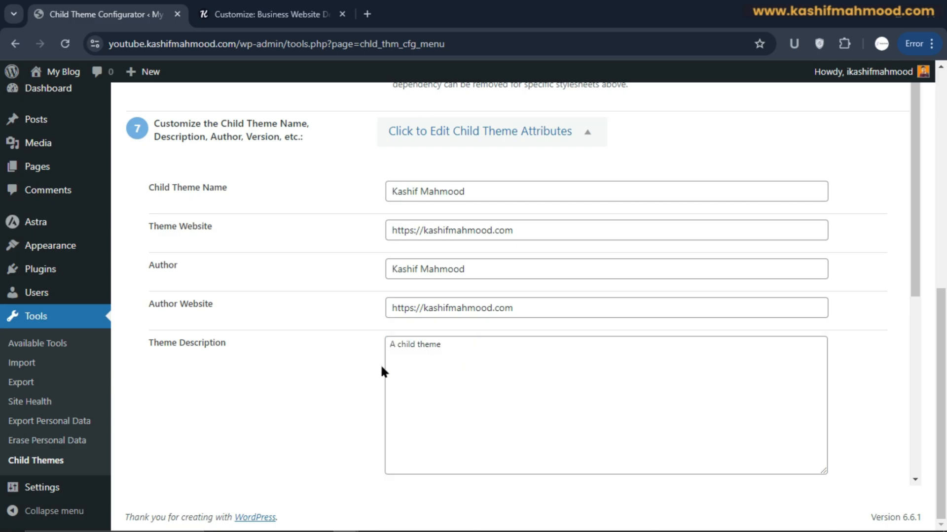
scroll(381, 369, "down", 4)
triple_click(408, 325)
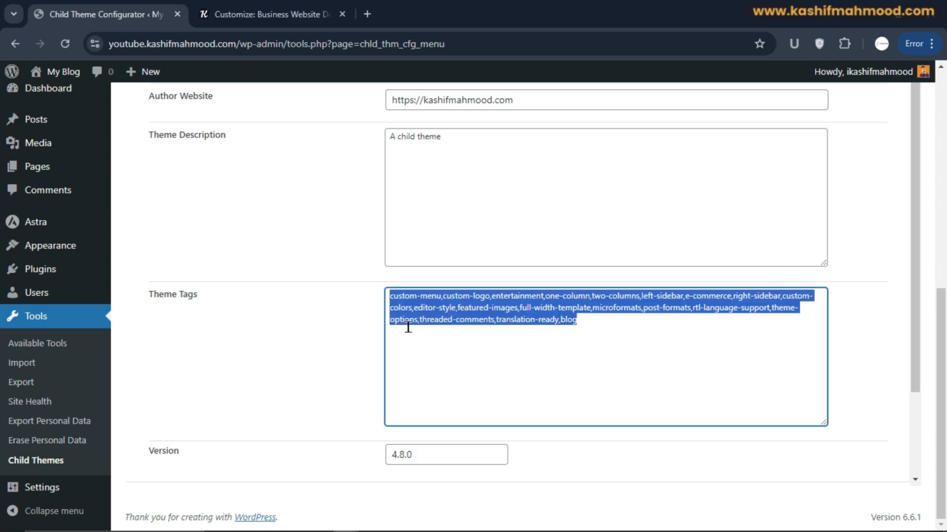
left_click(408, 328)
key("BackSpace")
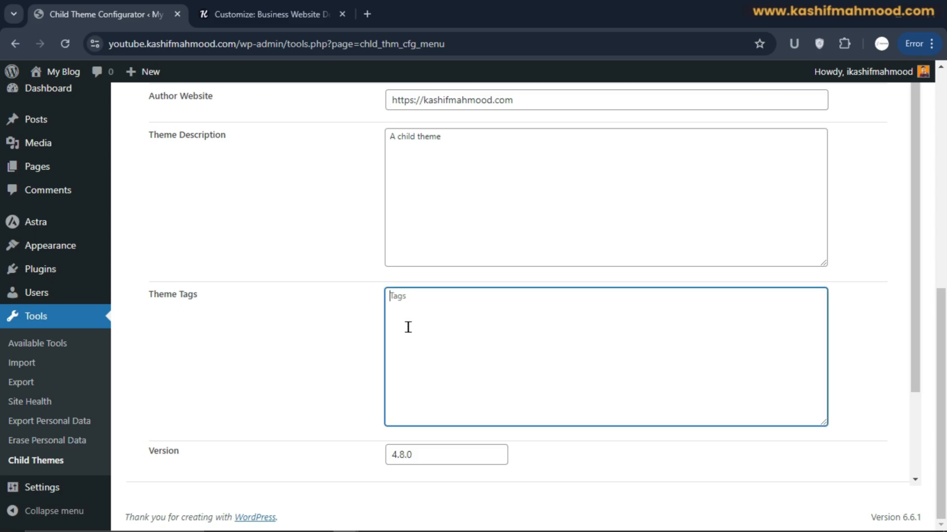
Set the child theme version to 1.0.0
scroll(408, 327, "down", 3)
triple_click(426, 316)
type("1.1")
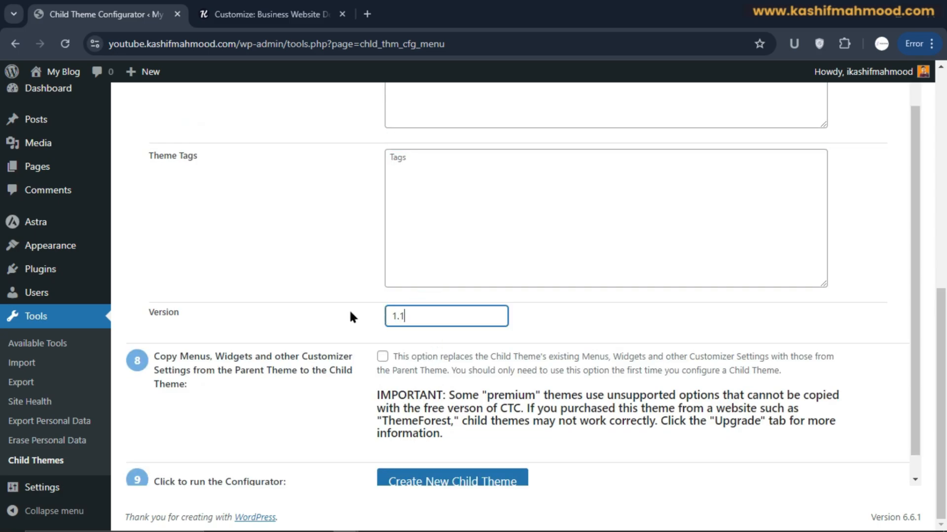
key("BackSpace")
type("0.0")
left_click(350, 313)
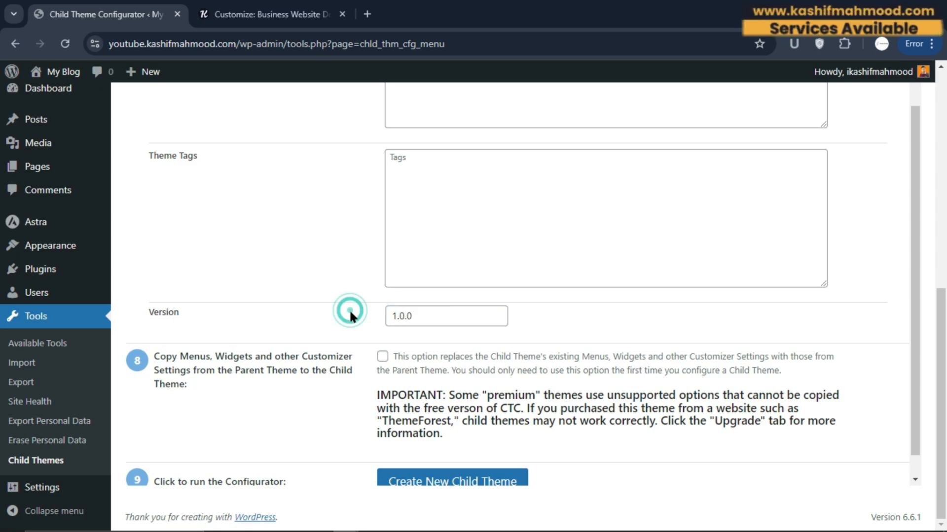
Enable copying menus, widgets and other Customizer settings from the parent theme, and create the new child theme
scroll(353, 316, "down", 1)
left_click(383, 317)
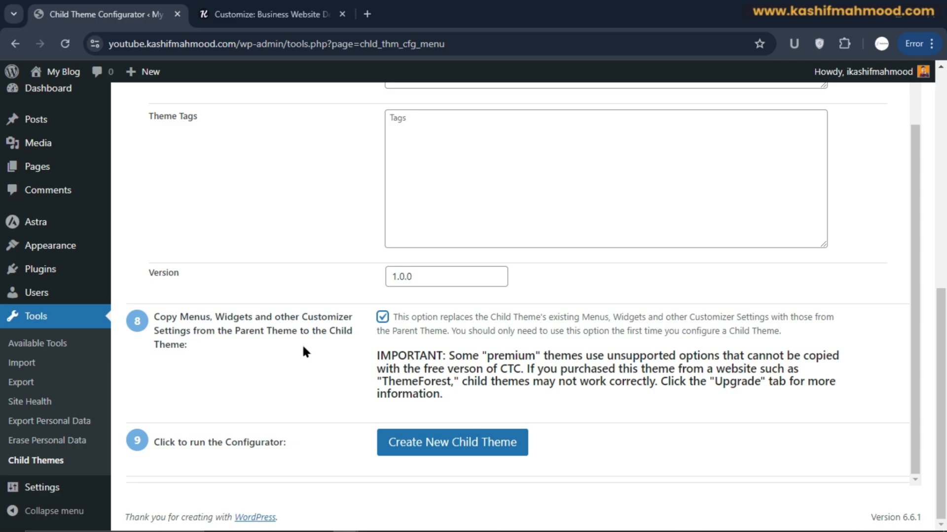
left_click(428, 446)
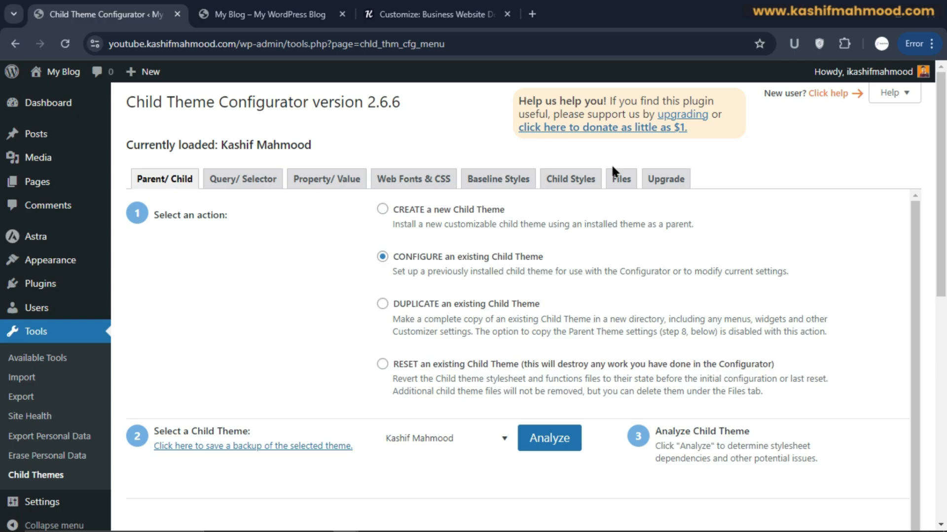
Copy the parent template header.php into the child theme
left_click(617, 177)
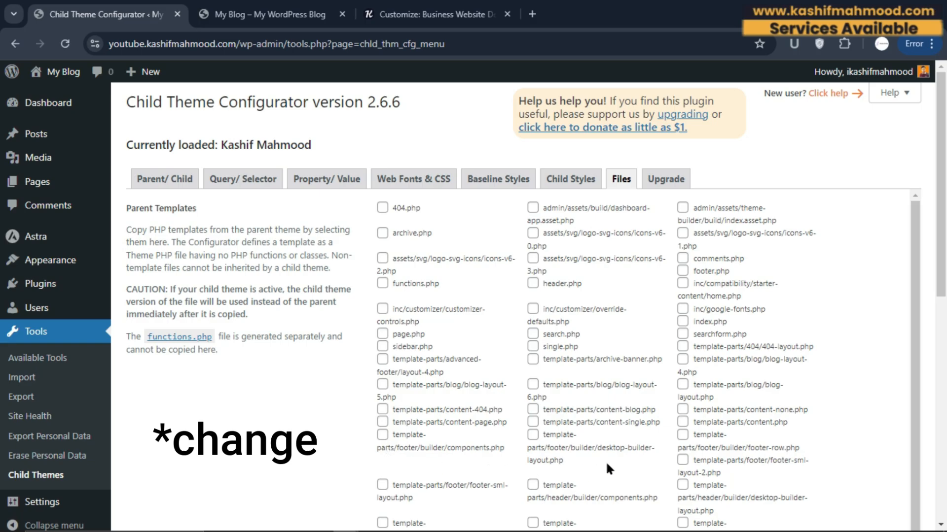
scroll(628, 455, "down", 4)
scroll(591, 365, "up", 4)
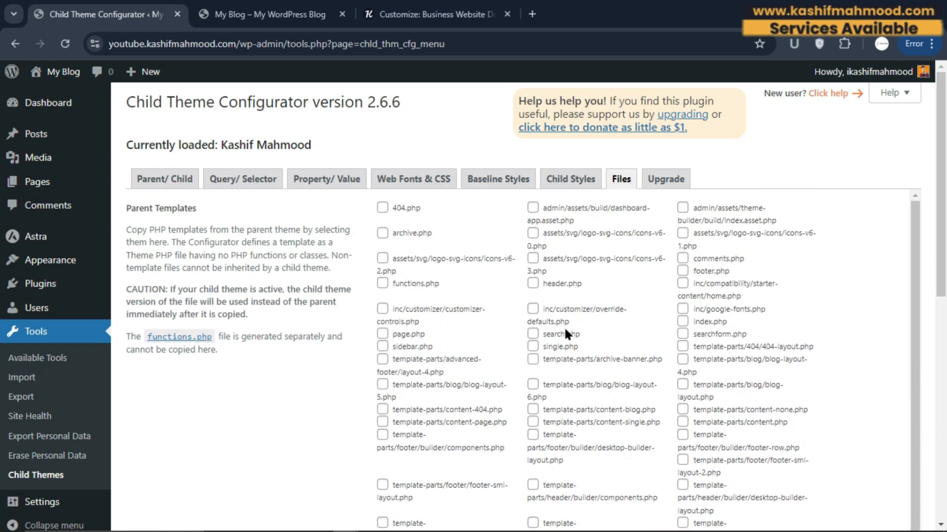
left_click(533, 284)
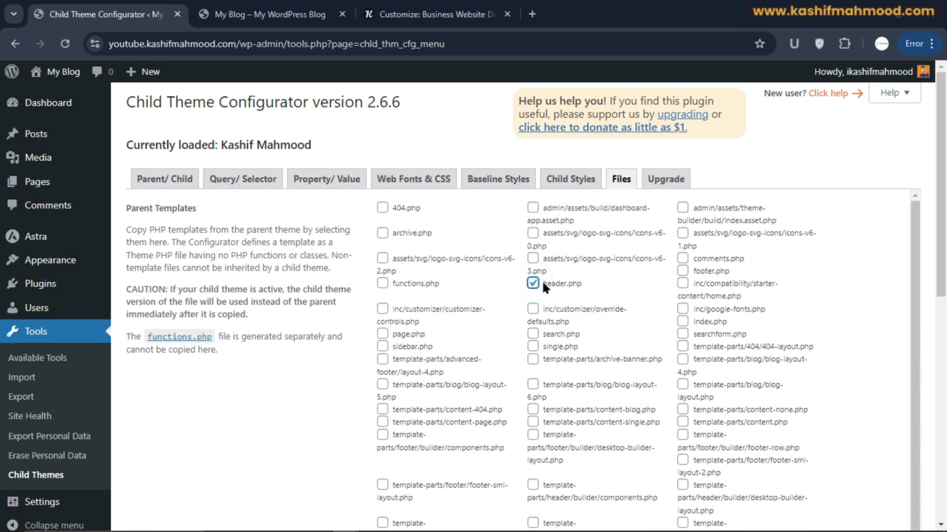
left_click_drag(546, 284, 580, 283)
scroll(314, 368, "down", 3)
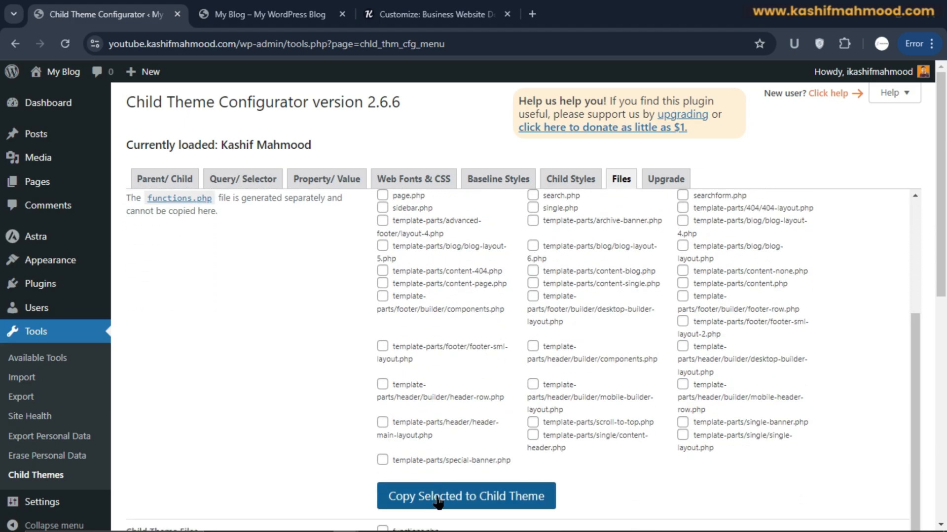
left_click(437, 499)
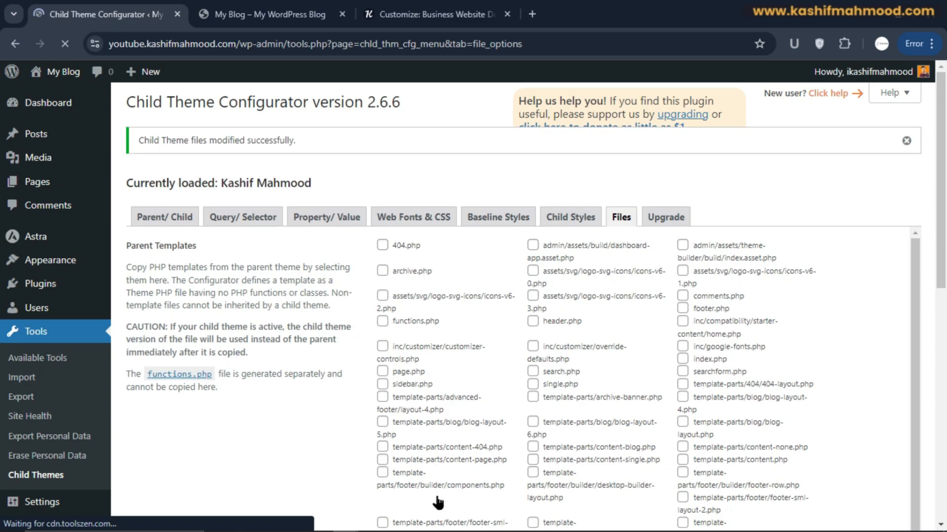
Review the child theme's file list and its image upload, screenshot and export options
scroll(309, 369, "down", 6)
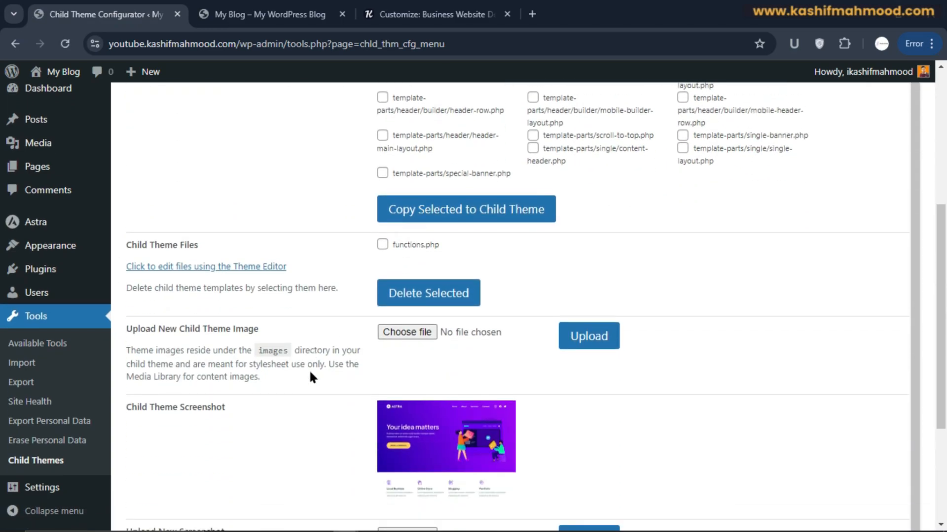
scroll(308, 368, "down", 4)
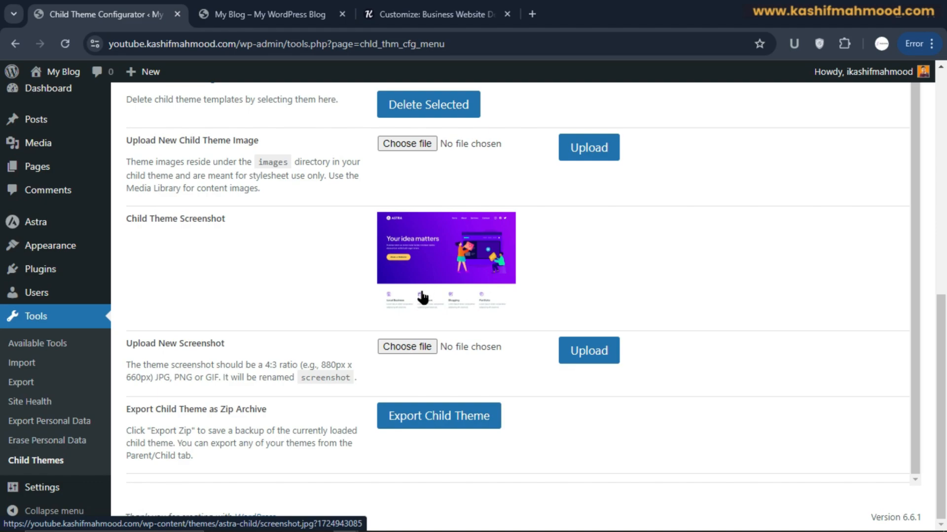
mouse_move(79, 256)
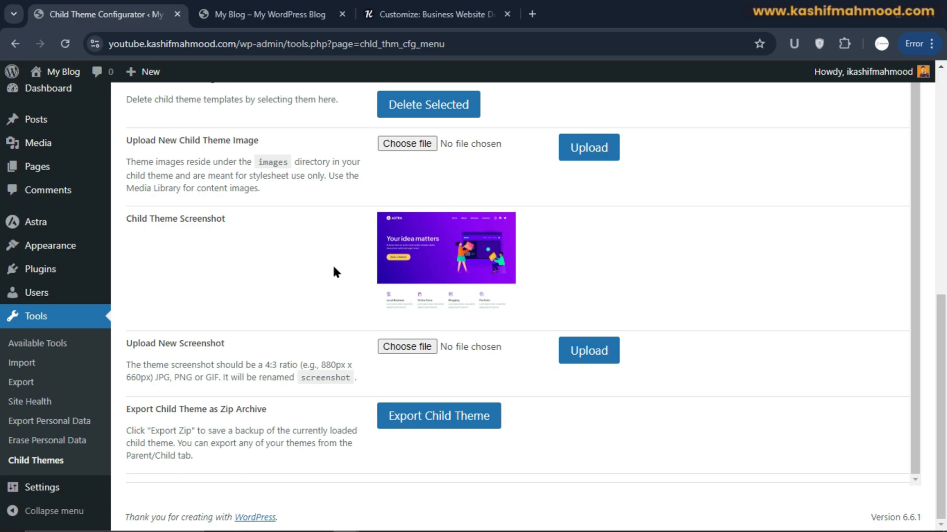
scroll(779, 410, "up", 3)
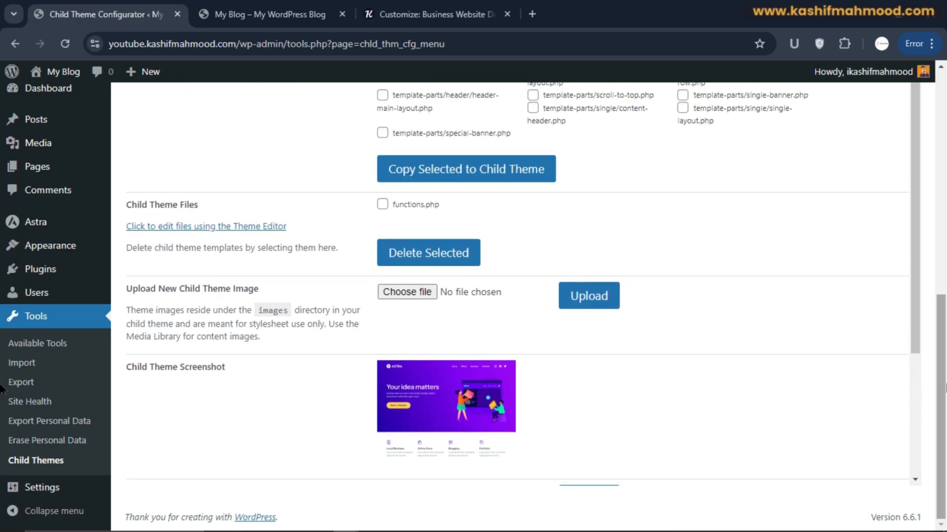
scroll(518, 296, "up", 2)
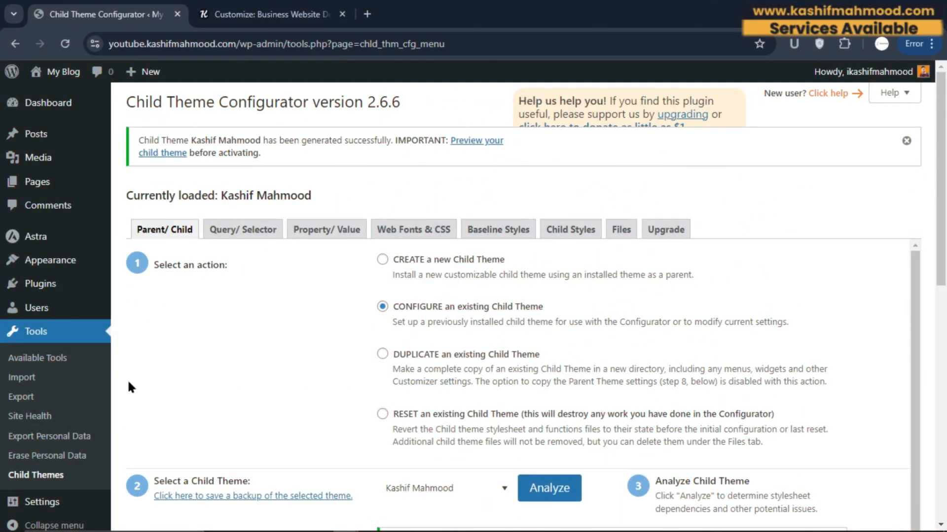
Open the installed themes and activate the newly created child theme
mouse_move(49, 261)
left_click(148, 263)
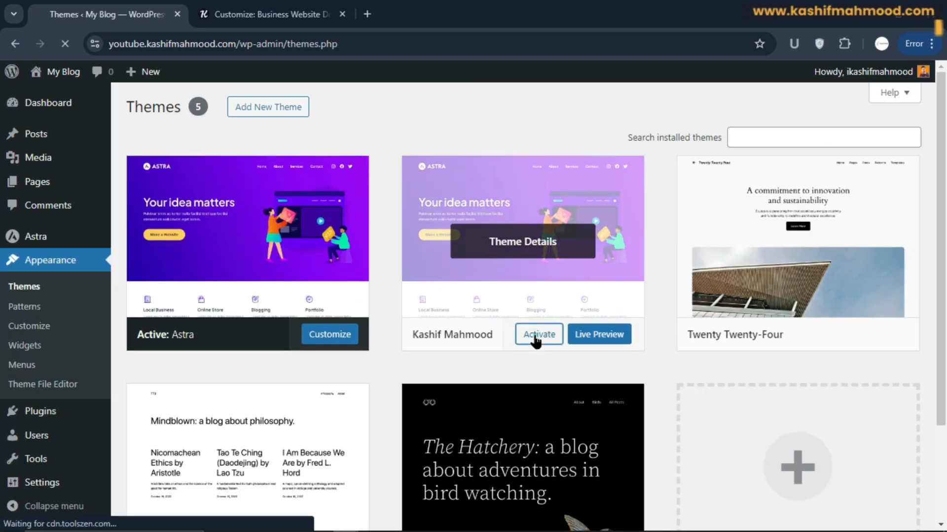
left_click(536, 339)
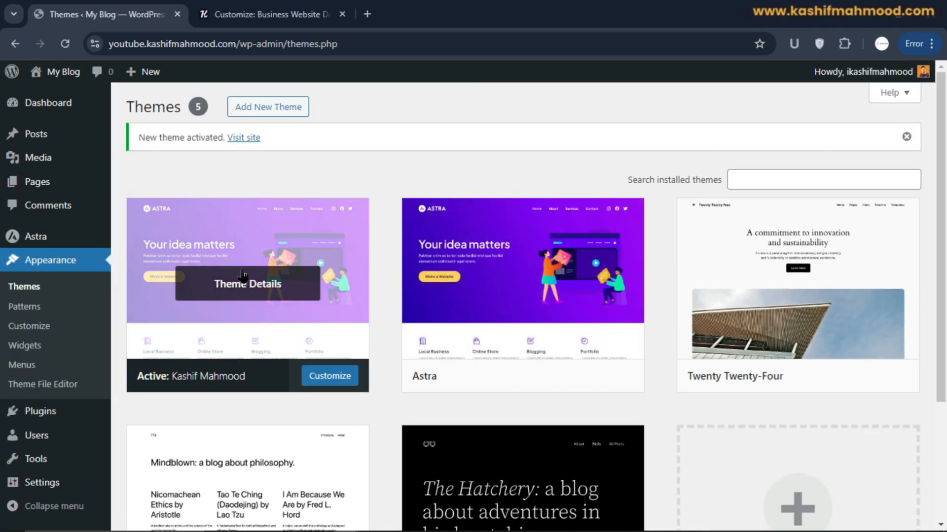
View the live site in a new tab, check its footer copyright line, and return to the installed themes
mouse_move(54, 71)
left_click(54, 96, "ctrl")
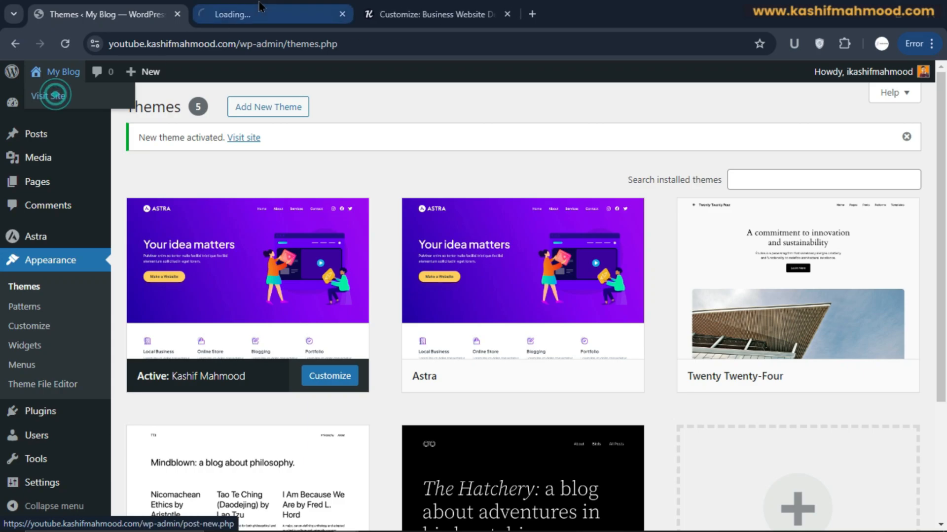
left_click(260, 11)
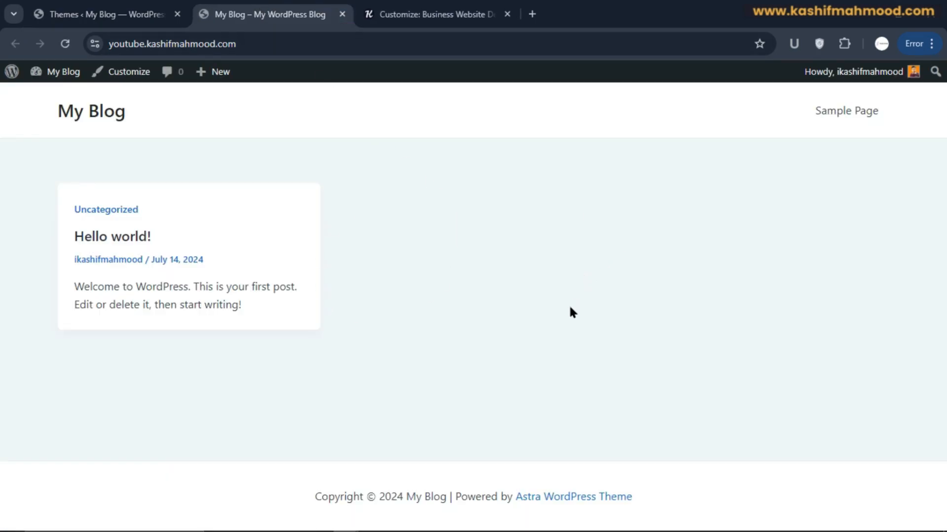
left_click_drag(695, 491, 271, 507)
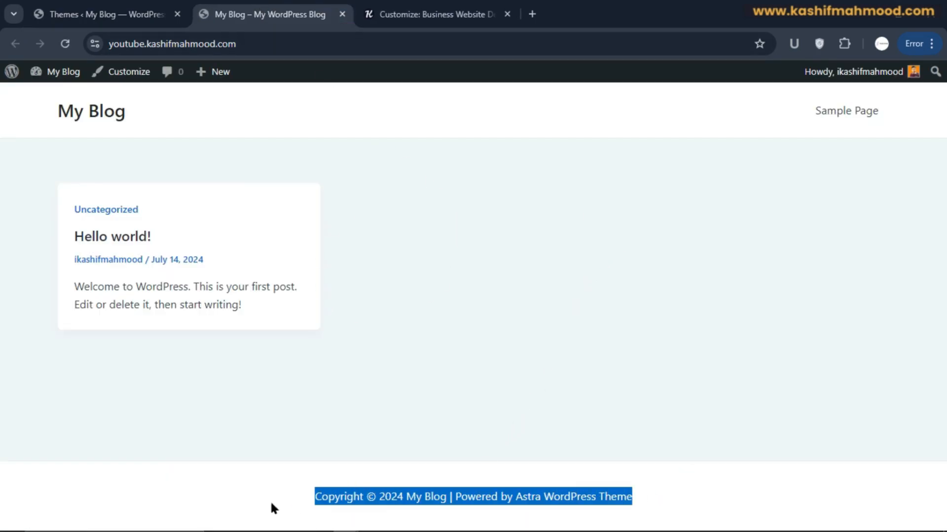
left_click(277, 397)
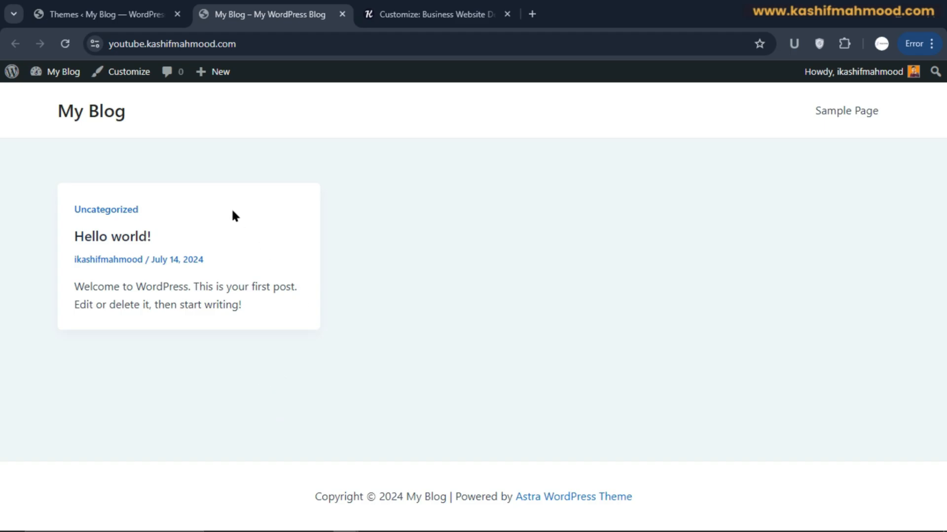
left_click(99, 14)
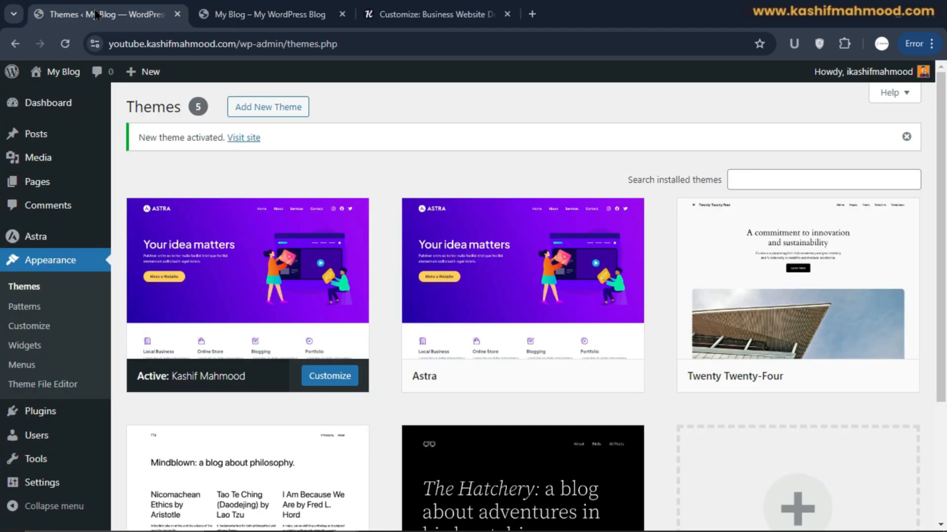
Open the active child theme's style.css in the theme file editor and examine its header comment and the space below for custom CSS
left_click(27, 387)
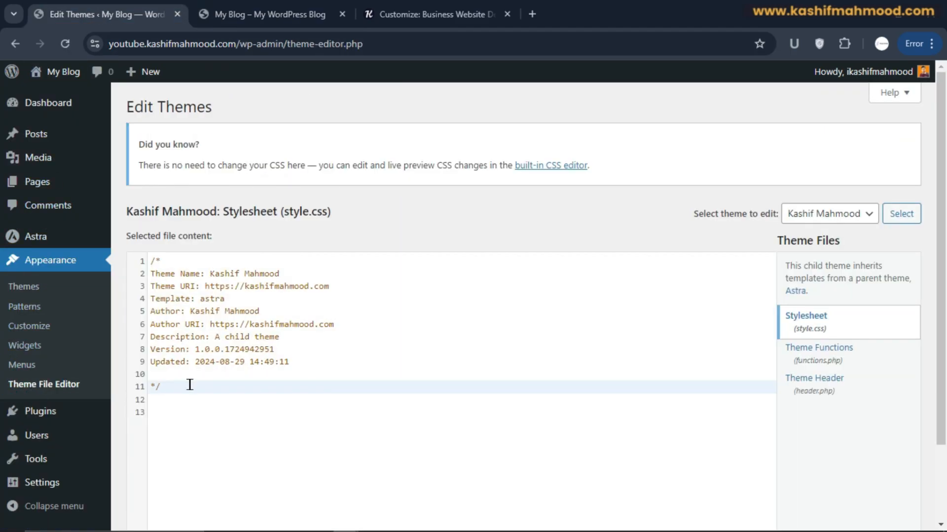
left_click_drag(190, 384, 140, 244)
left_click(205, 300)
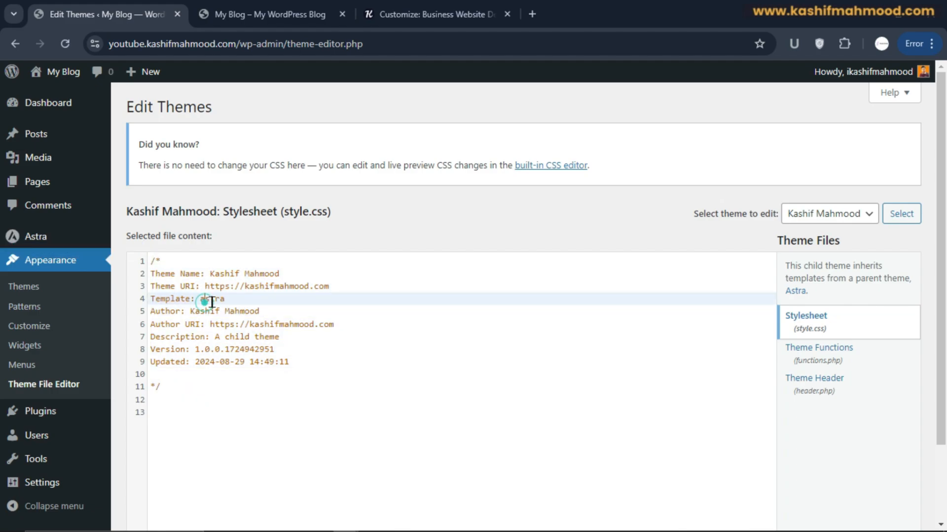
left_click(258, 385)
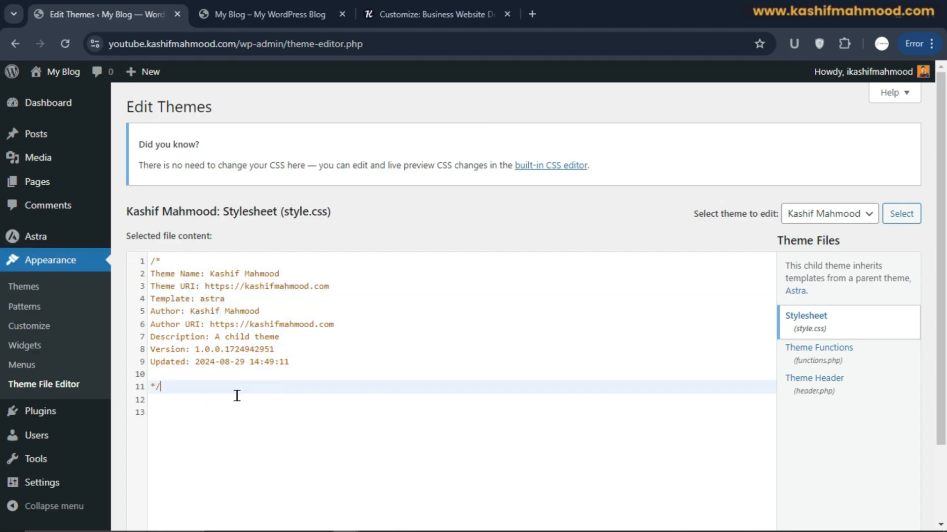
key("Return")
key("Return")
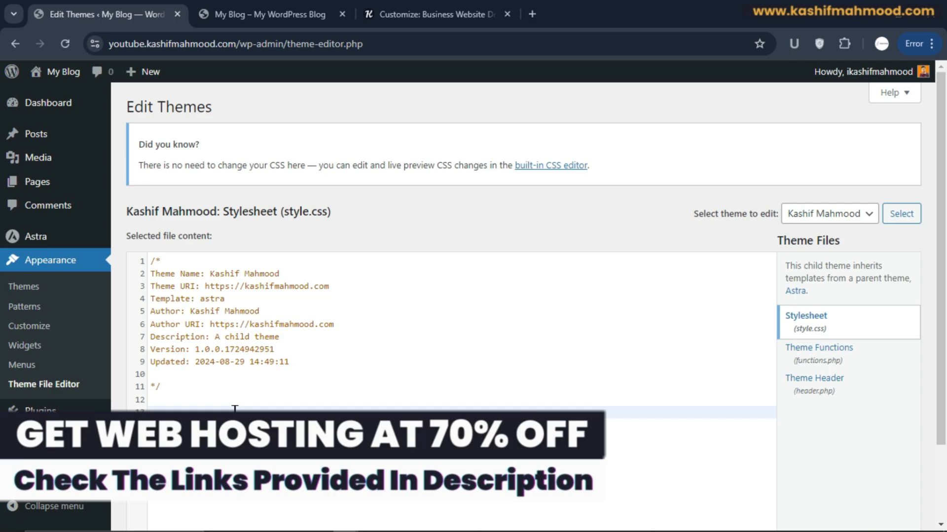
Open the child theme's functions.php, discarding unsaved stylesheet edits, and examine its parent enqueue code
left_click(815, 362)
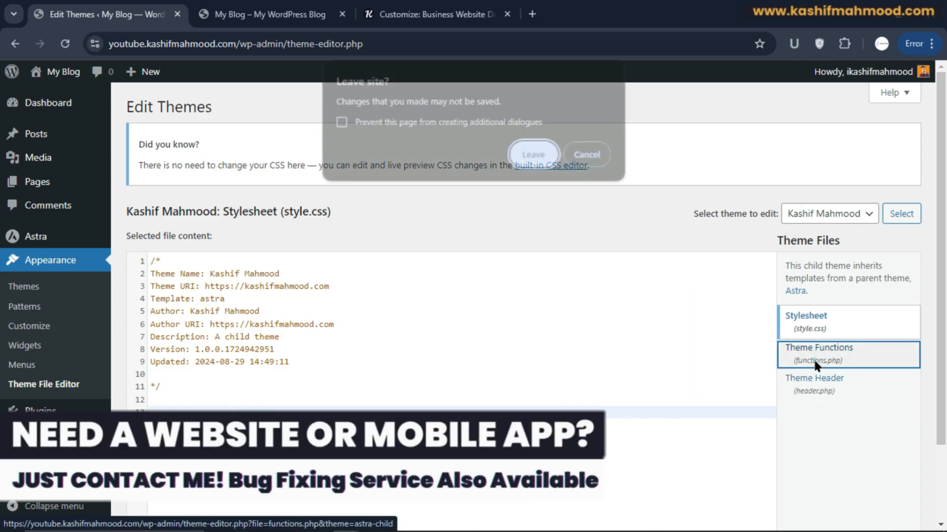
left_click(521, 150)
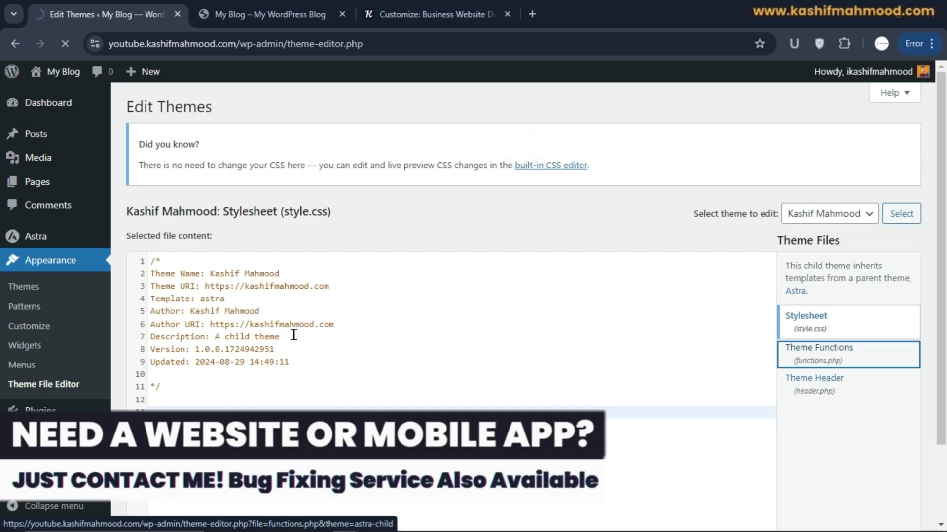
scroll(239, 348, "down", 1)
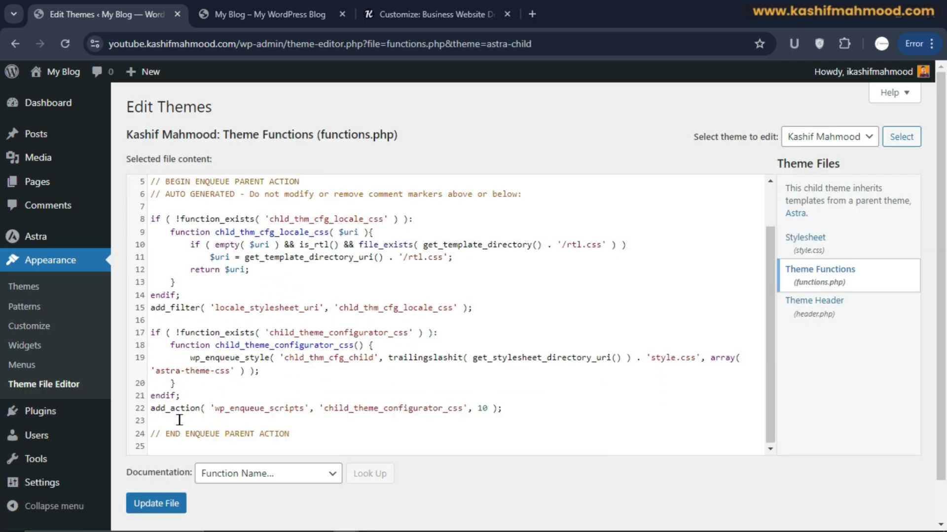
left_click(179, 420)
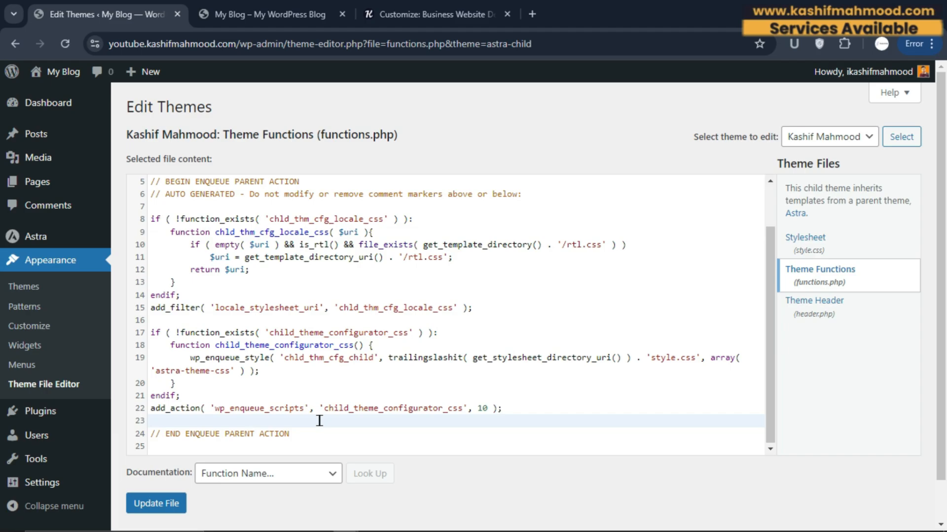
Open the child theme's header.php and examine the code in its head section
left_click(830, 312)
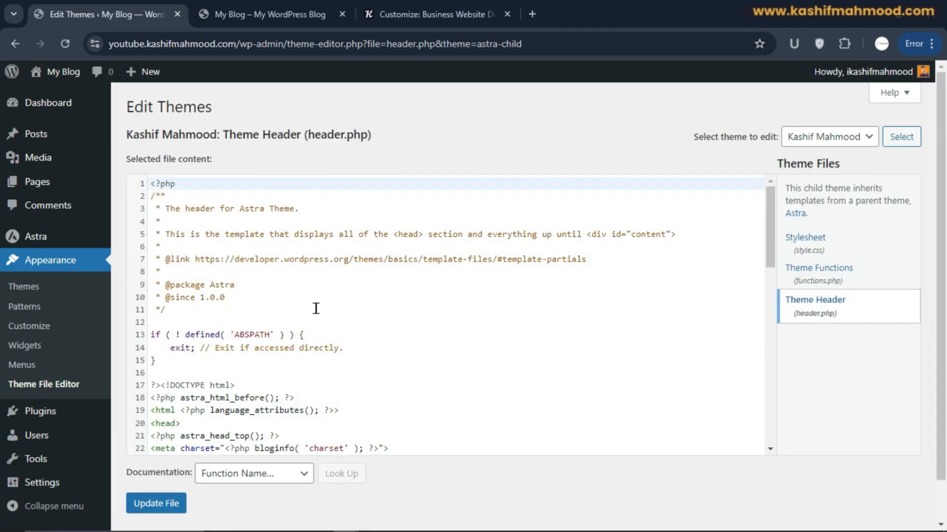
scroll(319, 307, "down", 1)
scroll(318, 307, "down", 3)
scroll(246, 315, "up", 1)
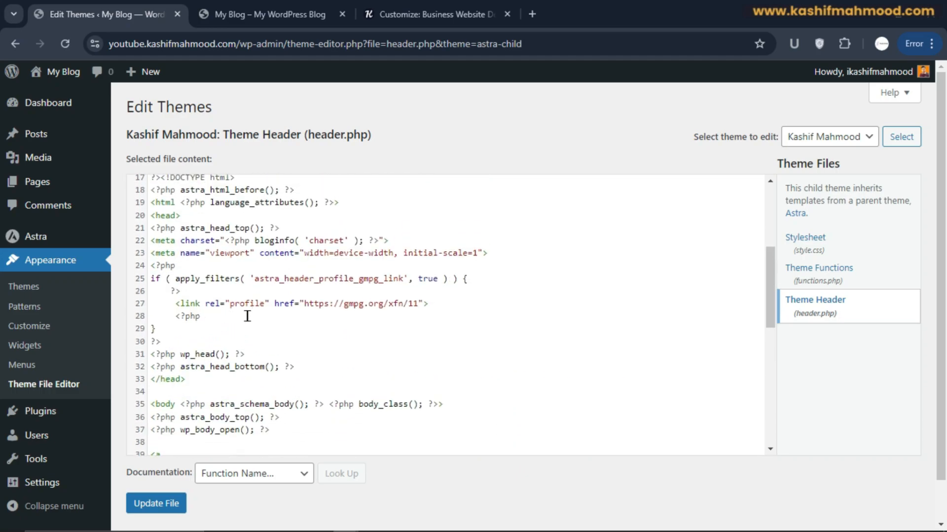
Insert two empty lines in header.php between the astra_head_bottom() call and the closing head tag
left_click(322, 367)
key("Return")
key("Return")
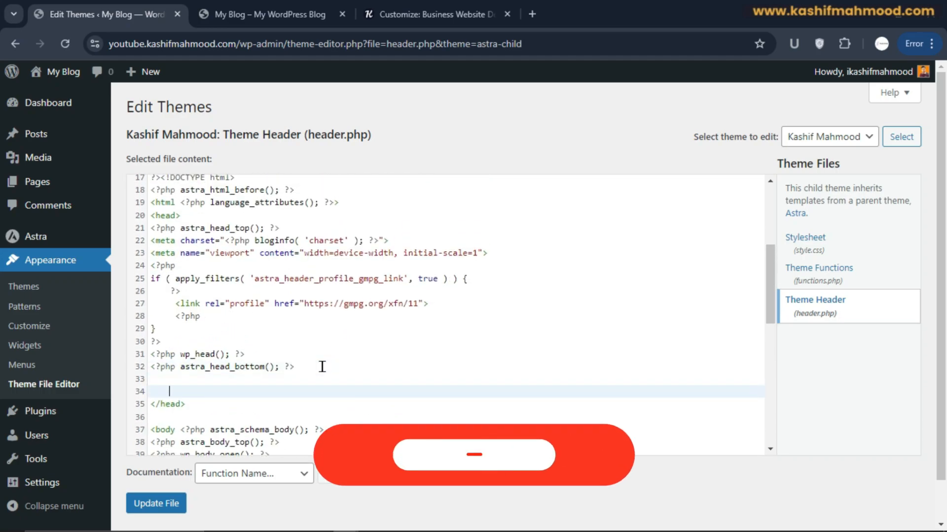
key("Up")
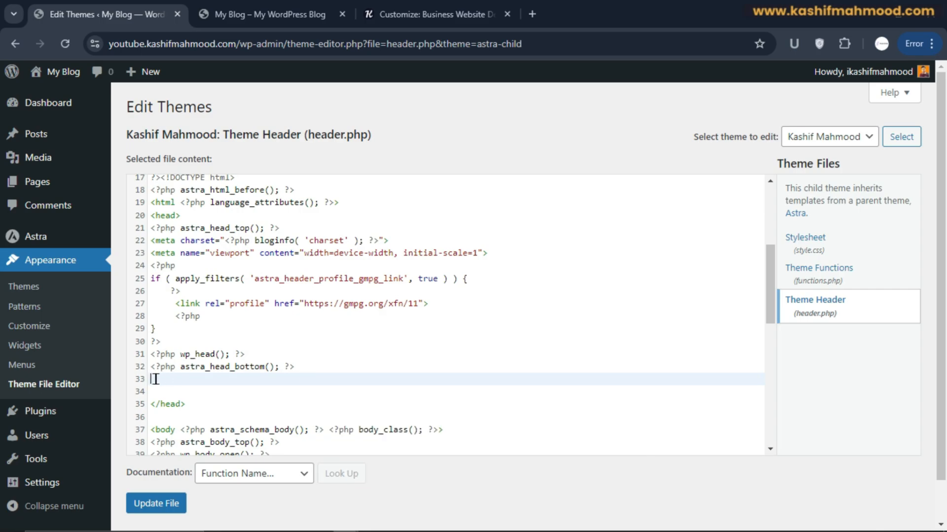
left_click_drag(156, 379, 412, 381)
left_click(411, 382)
Open the Child Themes tool, discarding the unsaved header.php edit, and review the parent template files available for copying to the child theme
mouse_move(49, 461)
left_click(147, 491)
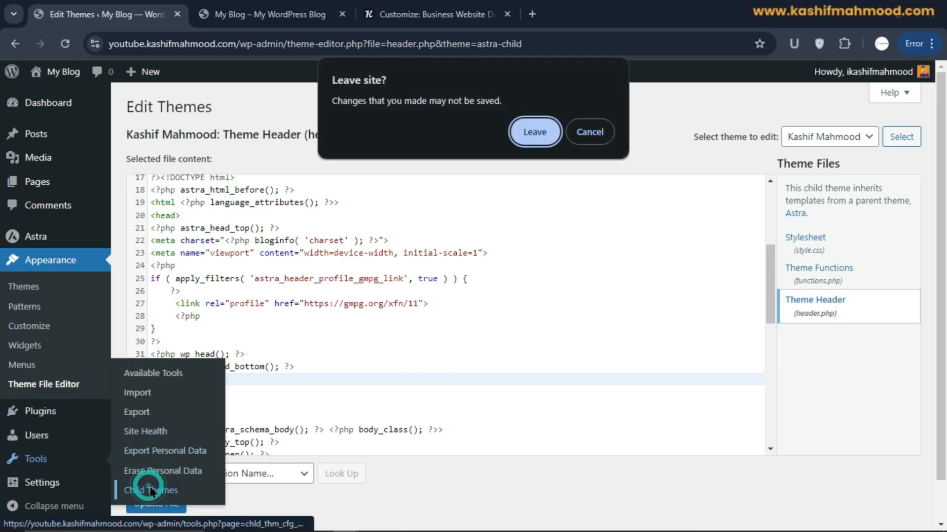
left_click(535, 132)
left_click(621, 179)
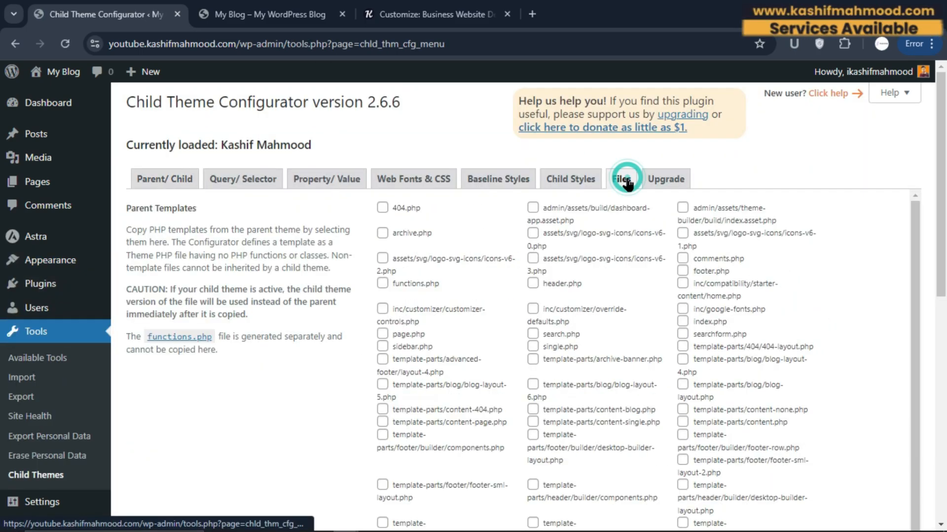
scroll(561, 256, "down", 2)
scroll(572, 292, "up", 2)
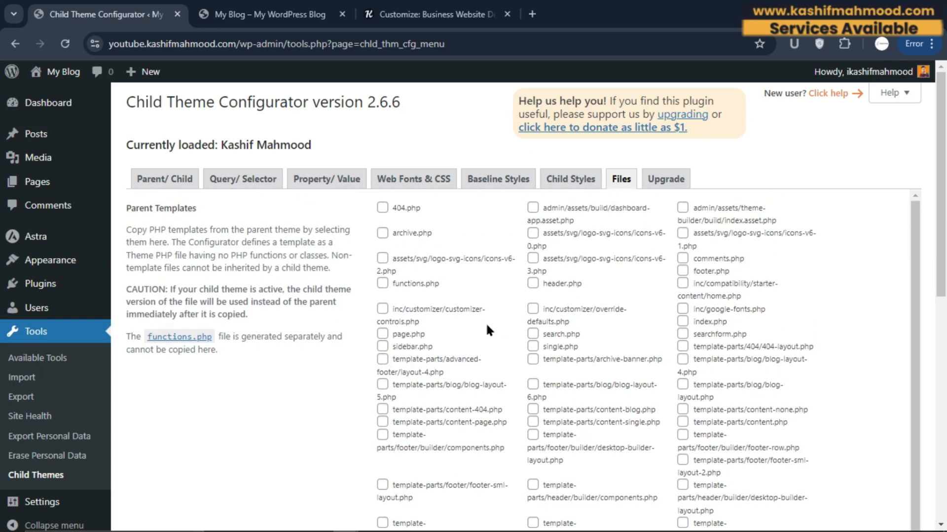
scroll(486, 321, "down", 3)
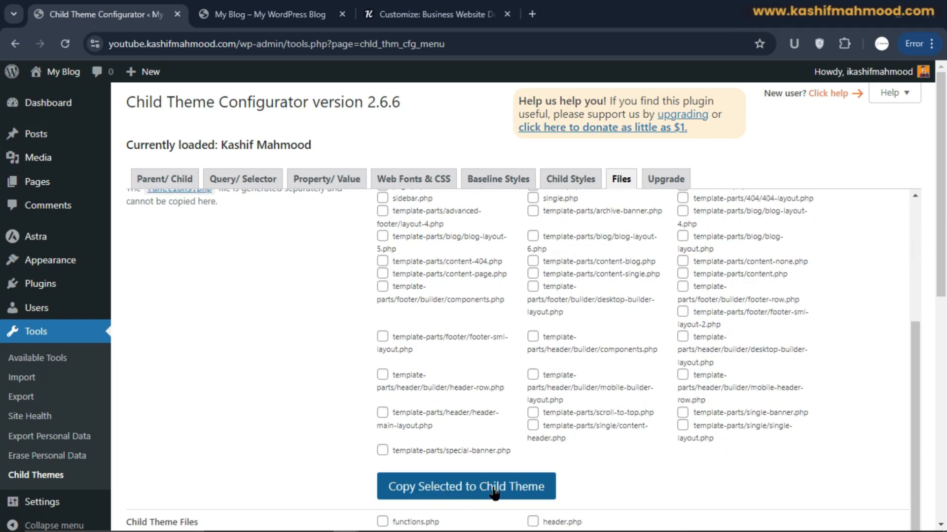
scroll(468, 395, "up", 3)
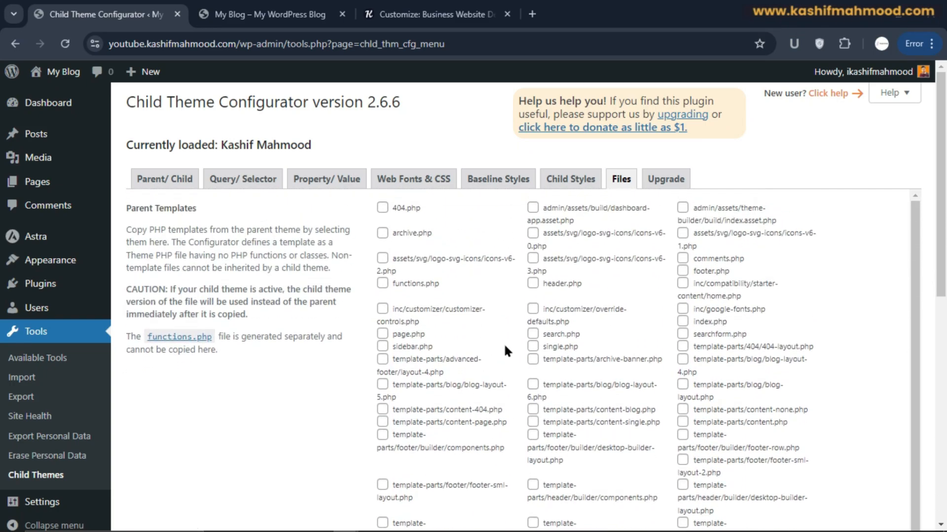